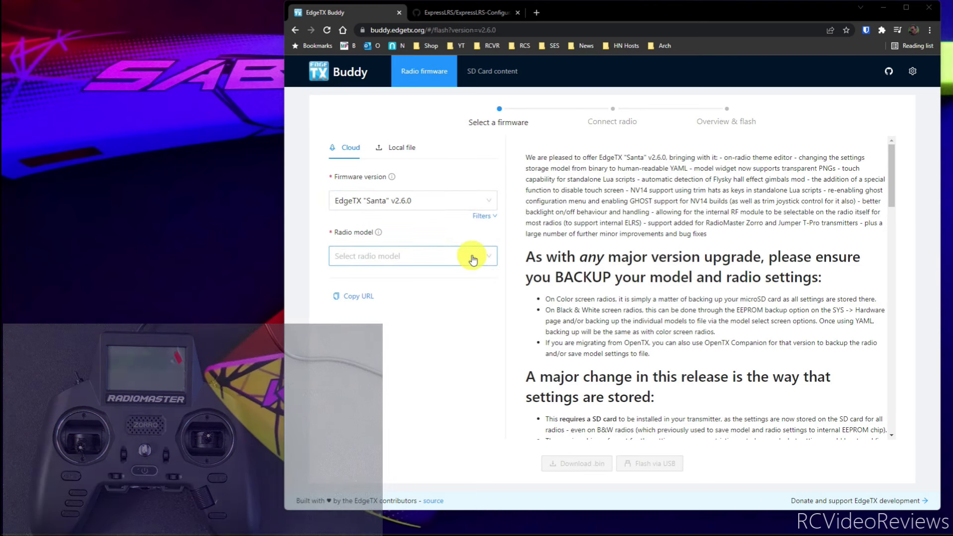
- Open the Radio model list on the EdgeTX Buddy firmware page
{"action": "left_click", "coordinate": [472, 259]}
- Pick RadioMaster Zorro as the radio model and save zorro-v2.6.0.bin to the desktop
{"action": "scroll", "coordinate": [453, 330], "scroll_direction": "down", "scroll_amount": 8}
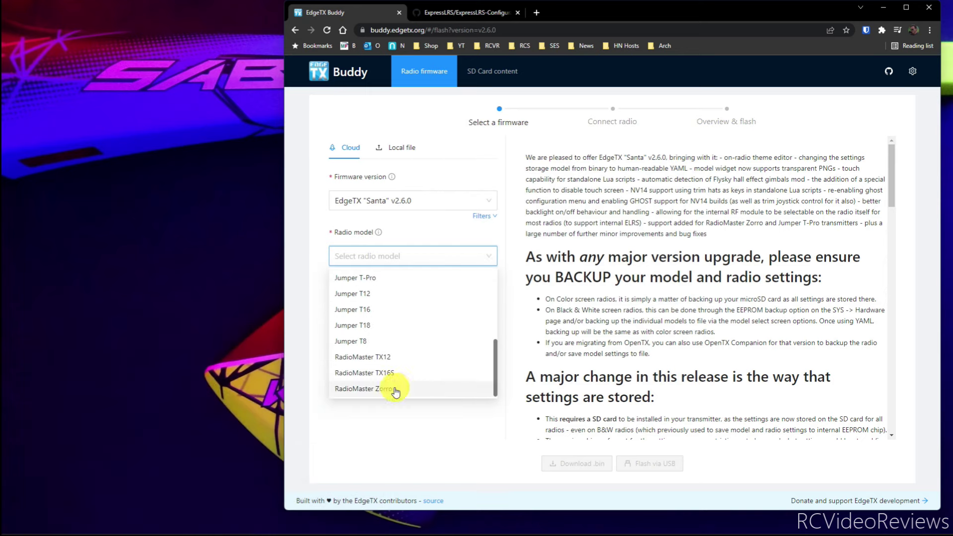
{"action": "left_click", "coordinate": [394, 390]}
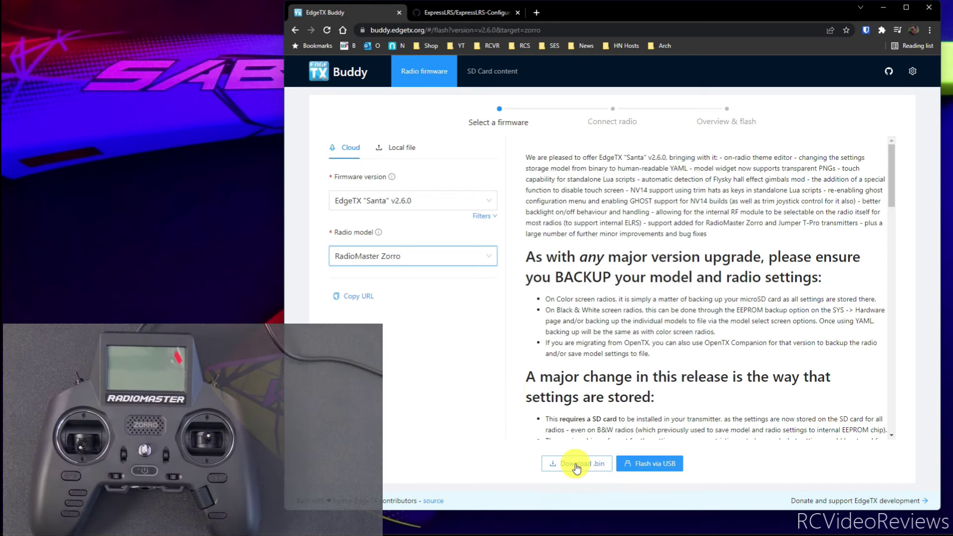
{"action": "left_click", "coordinate": [575, 466]}
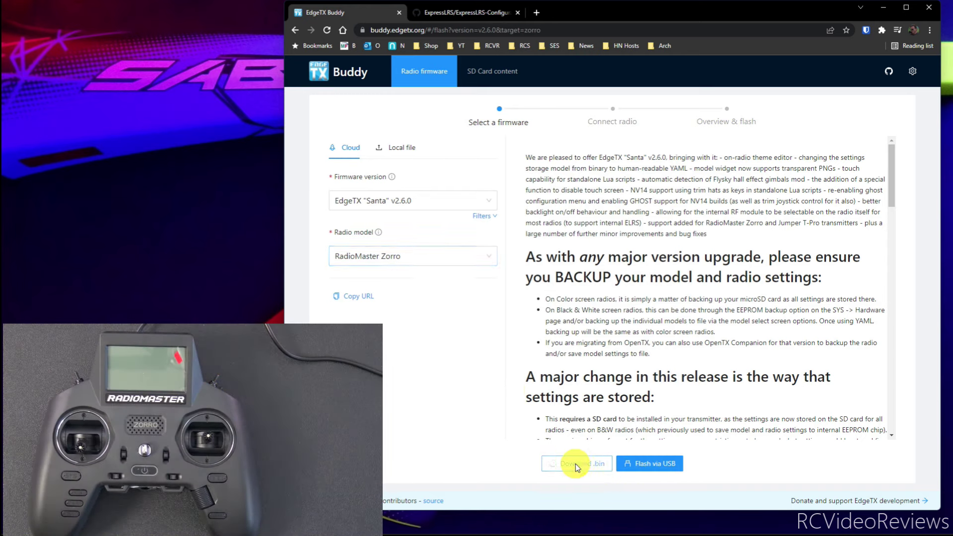
{"action": "left_click", "coordinate": [795, 340]}
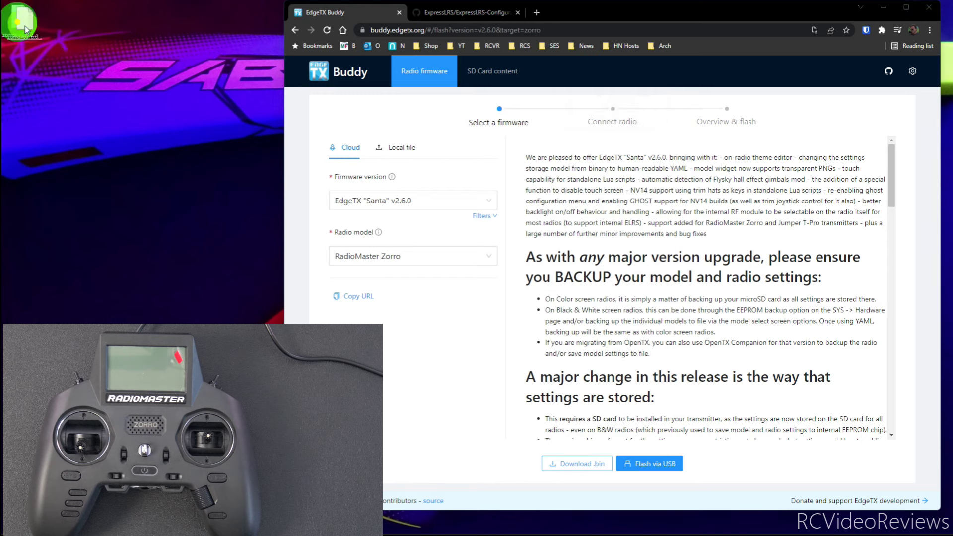
{"action": "left_click_drag", "start_coordinate": [25, 26], "coordinate": [107, 89]}
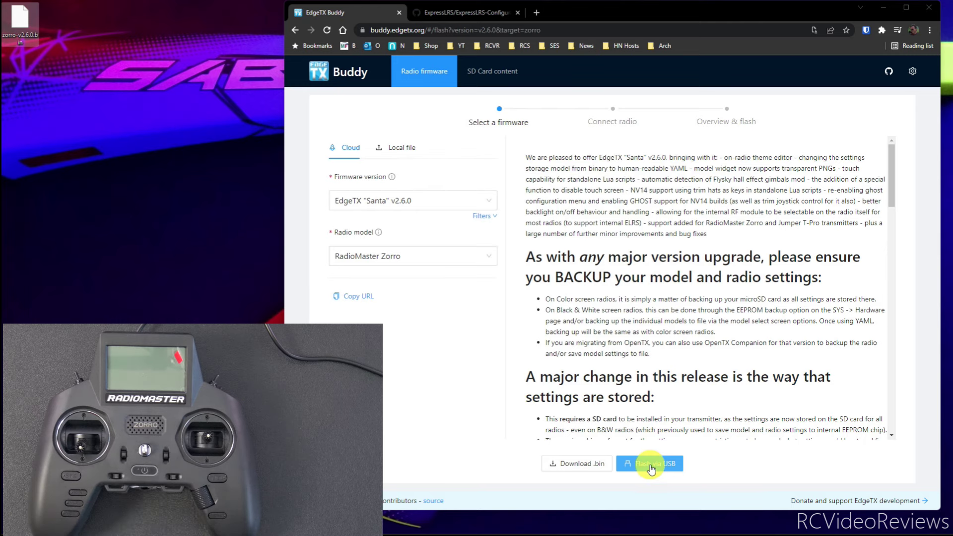
- Connect the Zorro's STM32 BOOTLOADER device over USB and start writing v2.6.0 to it
{"action": "left_click", "coordinate": [651, 467]}
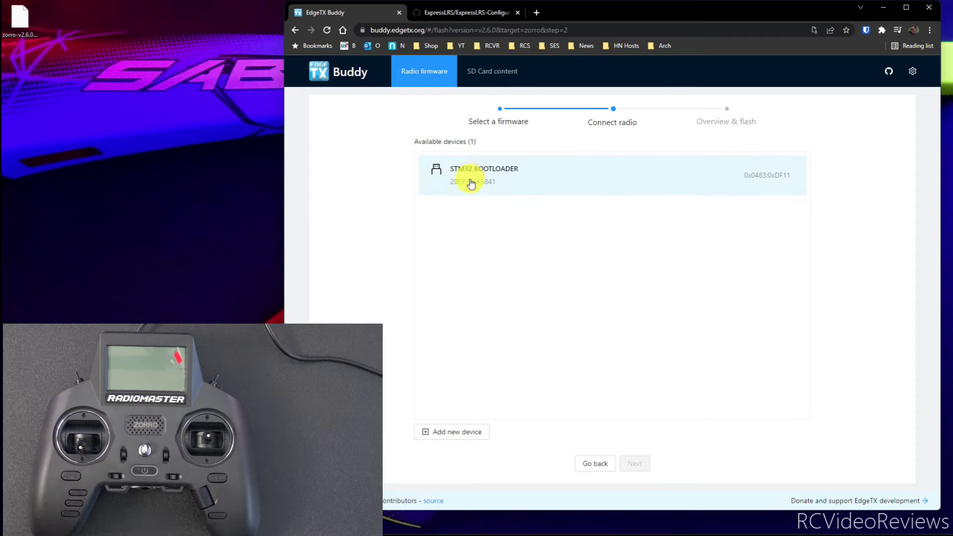
{"action": "left_click", "coordinate": [460, 435]}
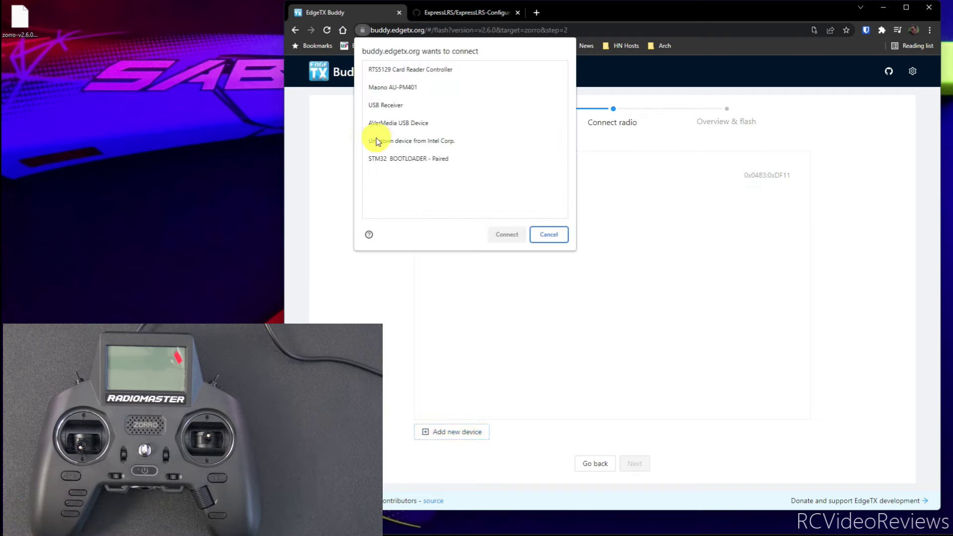
{"action": "left_click", "coordinate": [396, 160]}
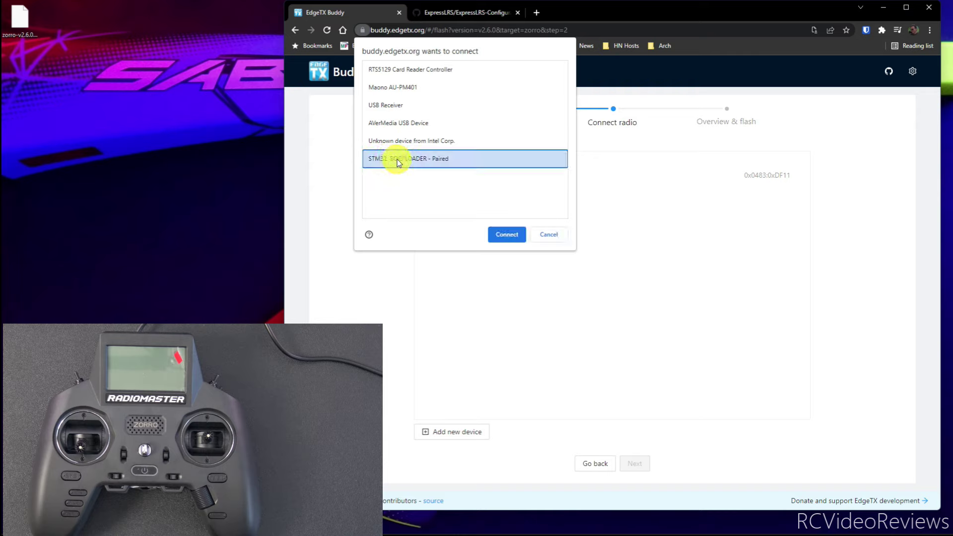
{"action": "left_click", "coordinate": [509, 234]}
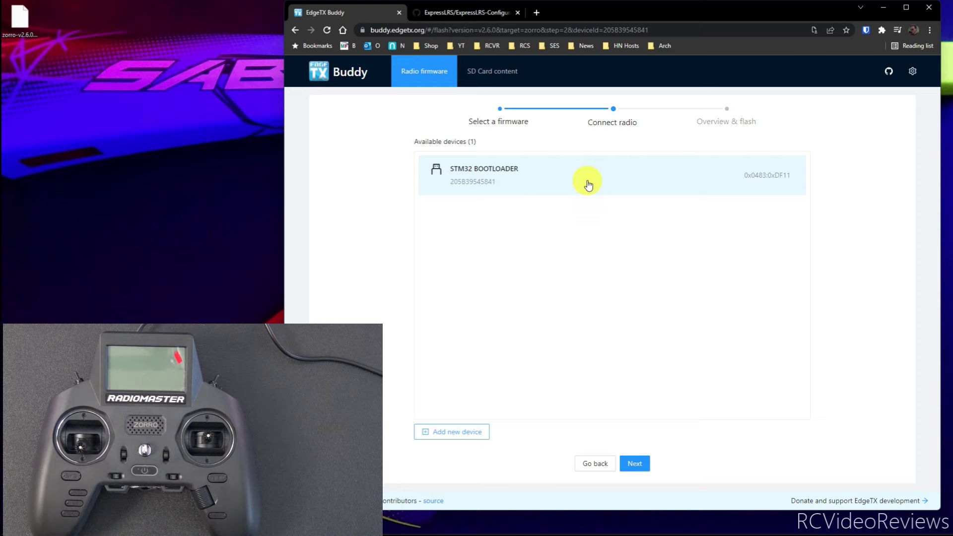
{"action": "left_click", "coordinate": [638, 466]}
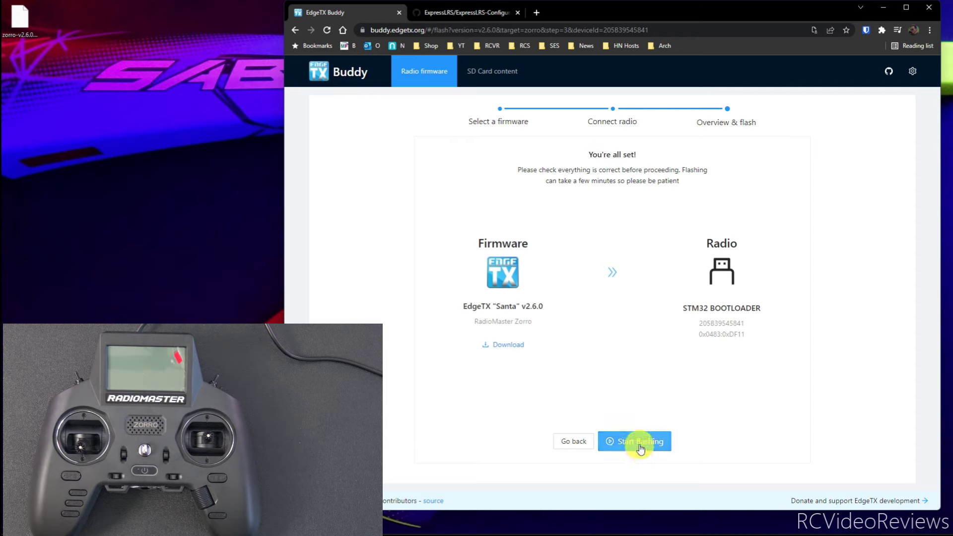
{"action": "left_click", "coordinate": [640, 448]}
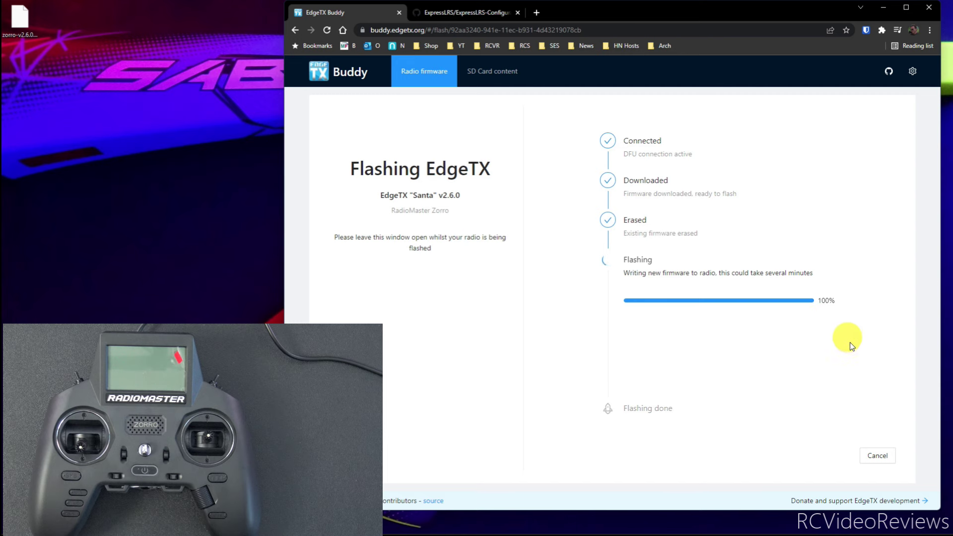
- Leave the finished flash and select the FIRMWARE folder on the radio's SD card
{"action": "left_click", "coordinate": [878, 455]}
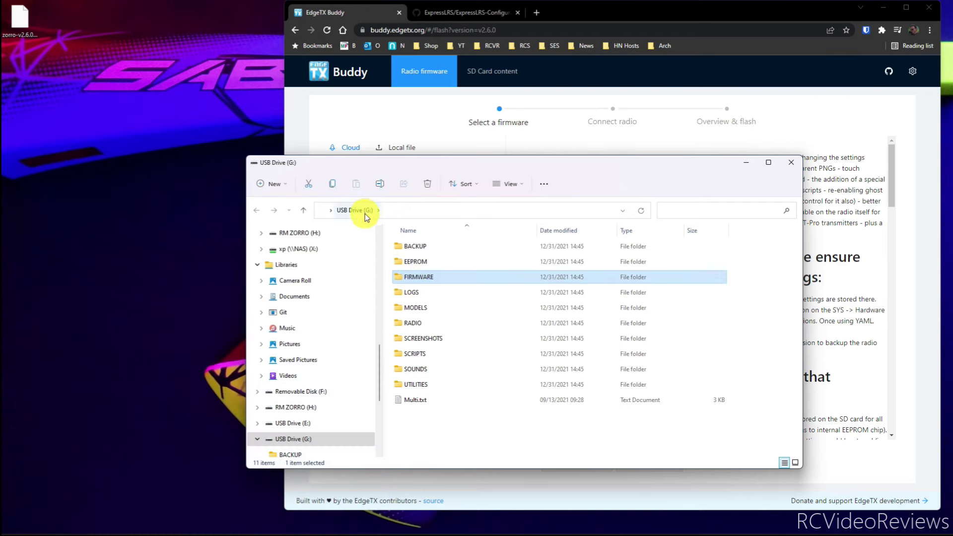
{"action": "left_click", "coordinate": [422, 281]}
- Rearrange the USB Drive (G:) and RM ZORRO (H:) windows, check FIRMWARE.TXT, then close RM ZORRO
{"action": "left_click_drag", "start_coordinate": [417, 162], "coordinate": [606, 176]}
{"action": "left_click_drag", "start_coordinate": [340, 159], "coordinate": [184, 165]}
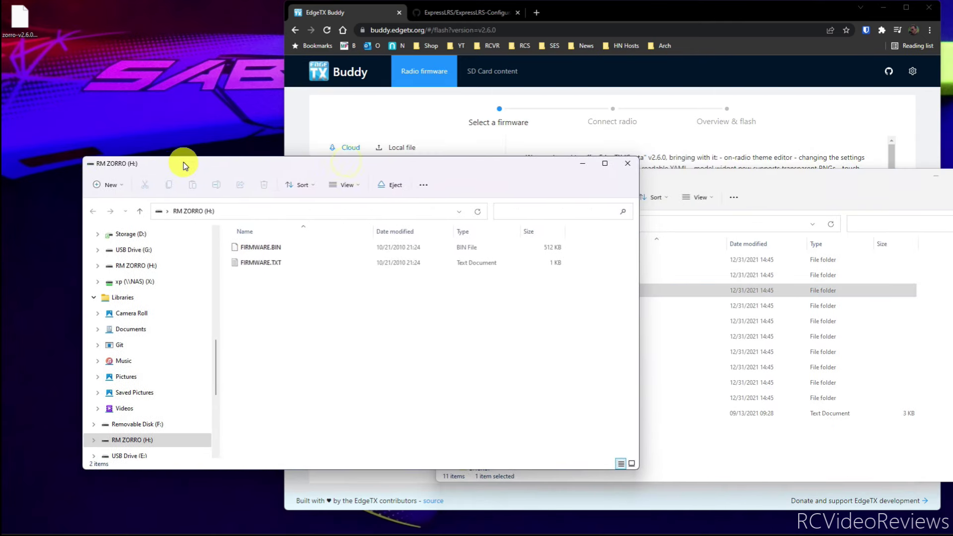
{"action": "left_click_drag", "start_coordinate": [707, 175], "coordinate": [763, 168]}
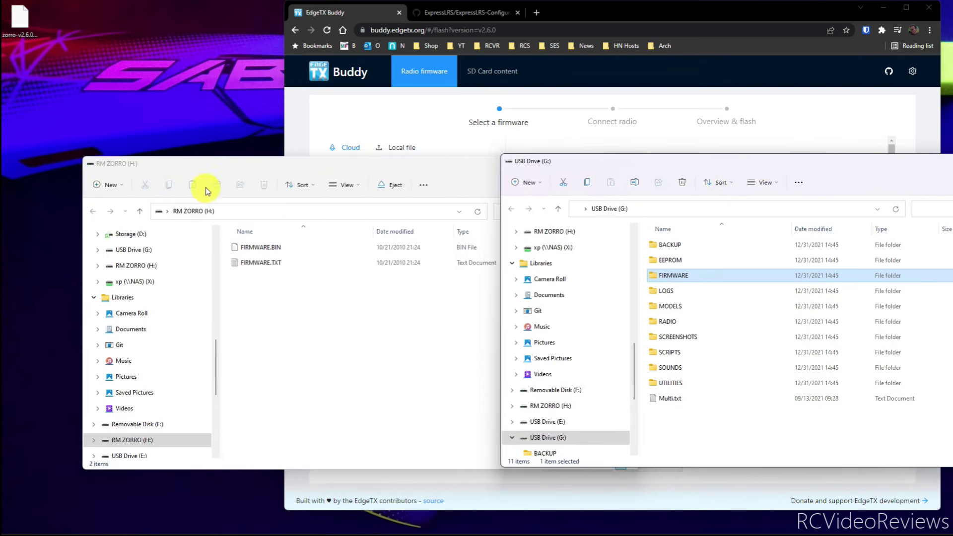
{"action": "left_click_drag", "start_coordinate": [212, 174], "coordinate": [187, 167]}
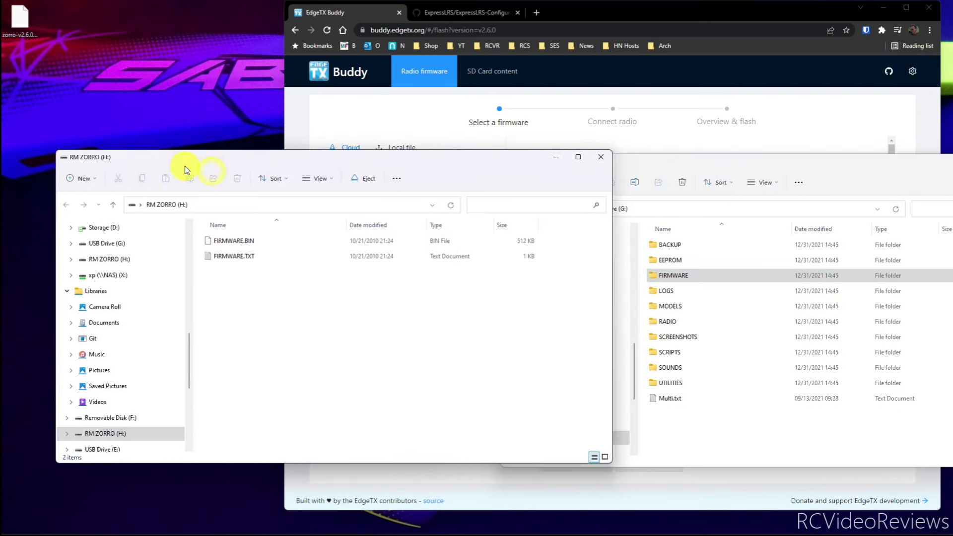
{"action": "left_click", "coordinate": [234, 256]}
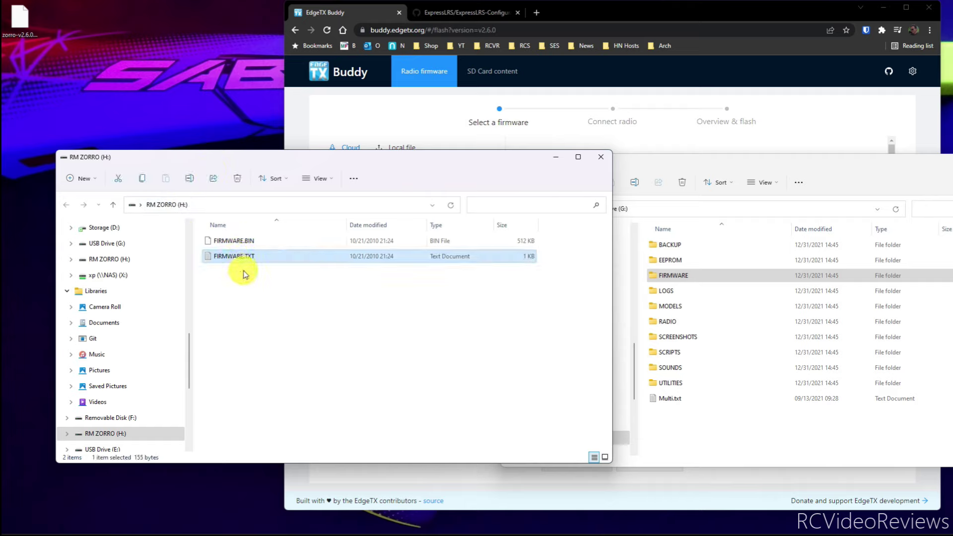
{"action": "left_click", "coordinate": [601, 162]}
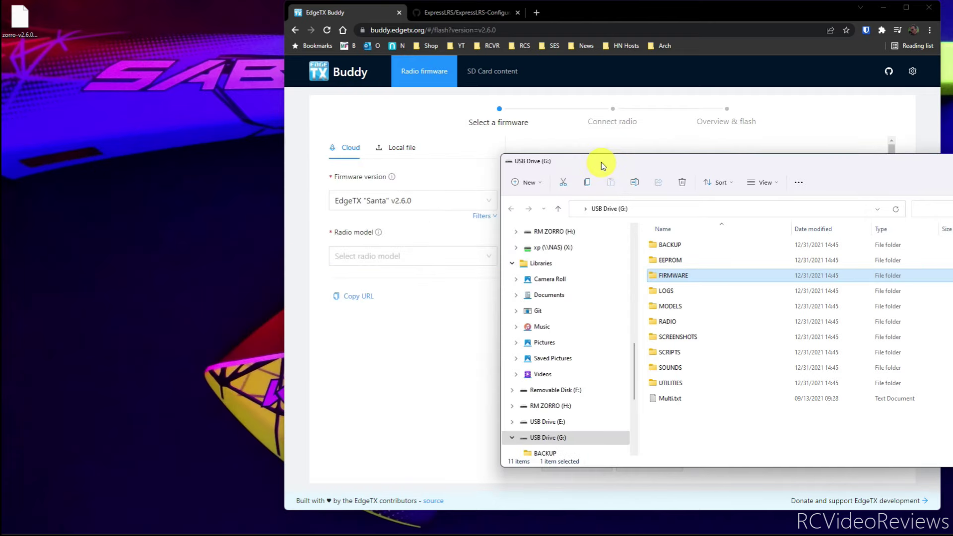
{"action": "left_click_drag", "start_coordinate": [600, 162], "coordinate": [366, 144]}
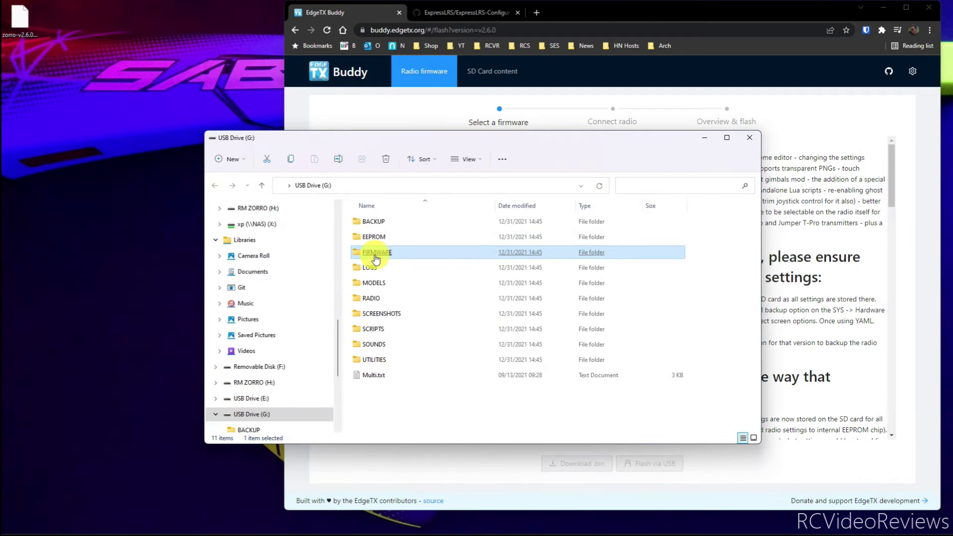
- Open the FIRMWARE folder on USB Drive (G:) and copy the desktop zorro-v2.6.0 file into it
{"action": "left_click", "coordinate": [372, 223]}
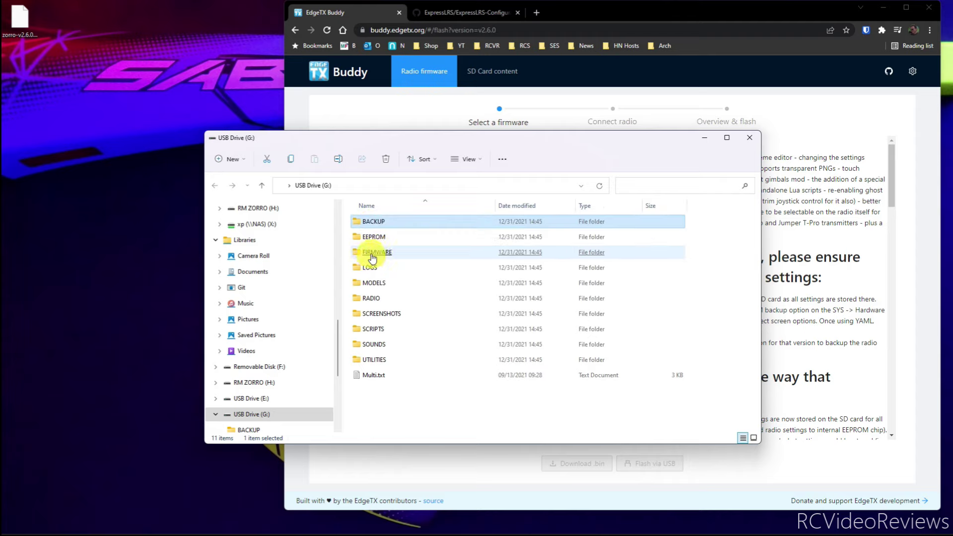
{"action": "double_click", "coordinate": [372, 255]}
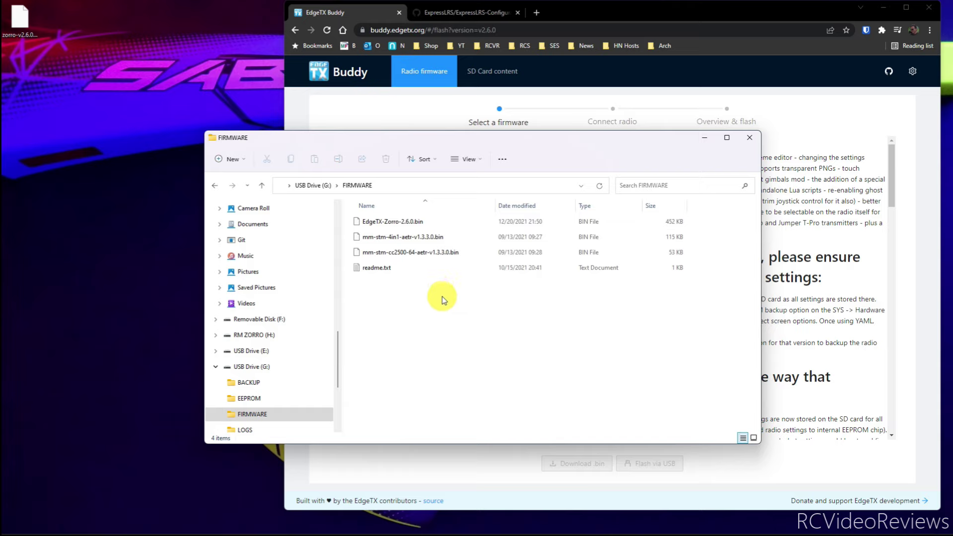
{"action": "left_click", "coordinate": [389, 237]}
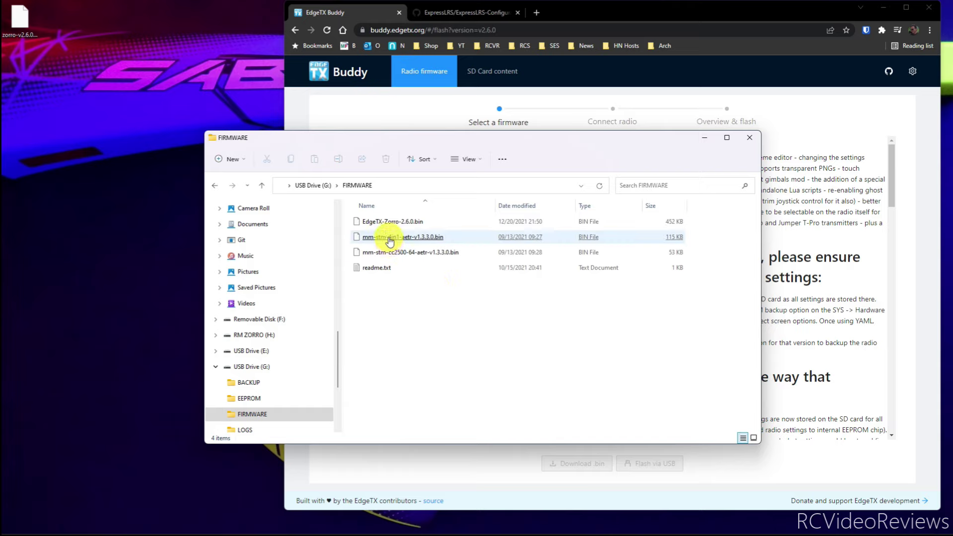
{"action": "left_click", "coordinate": [404, 254]}
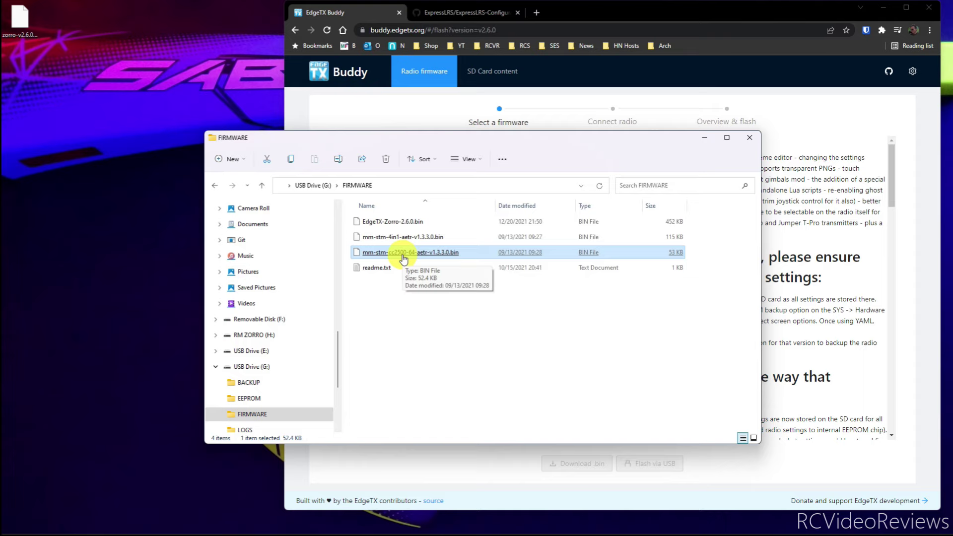
{"action": "left_click", "coordinate": [392, 227]}
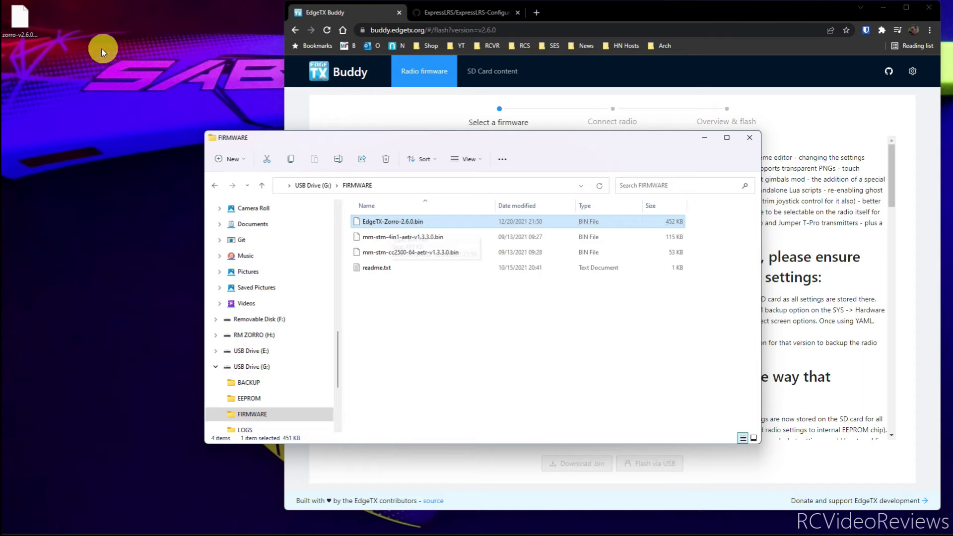
{"action": "left_click_drag", "start_coordinate": [20, 19], "coordinate": [443, 348]}
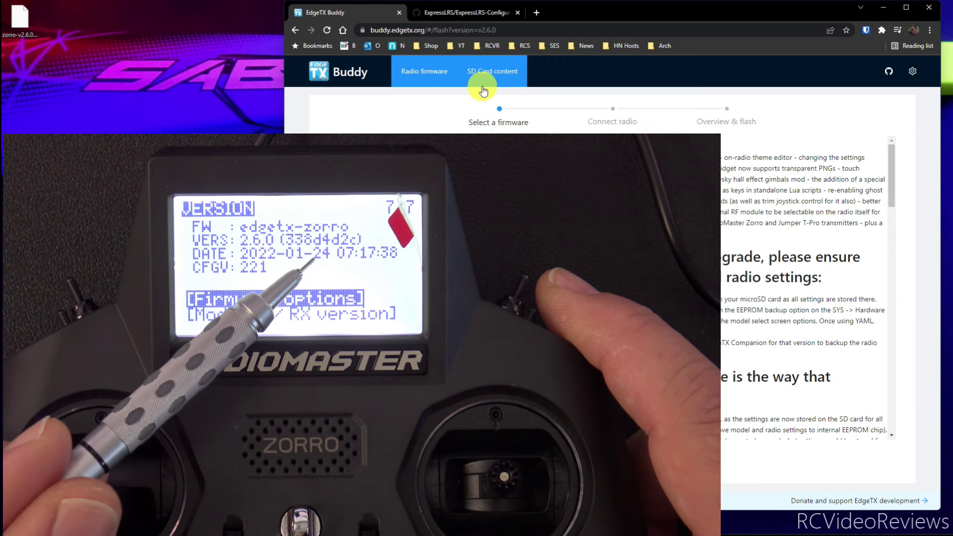
- Go to the ExpressLRS-Configurator GitHub page and view the 1.3.8 release's Assets list
{"action": "left_click", "coordinate": [464, 14]}
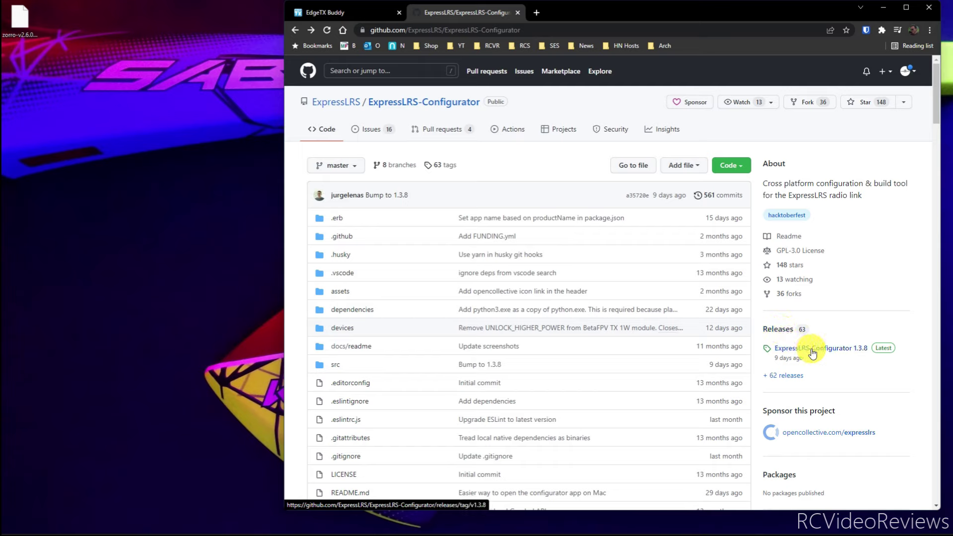
{"action": "left_click", "coordinate": [853, 348]}
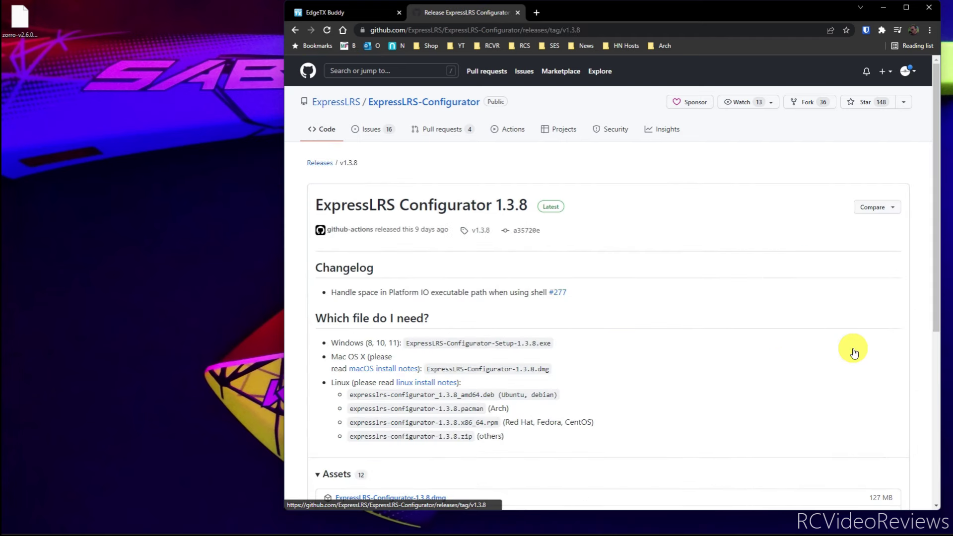
{"action": "scroll", "coordinate": [588, 351], "scroll_direction": "down", "scroll_amount": 4}
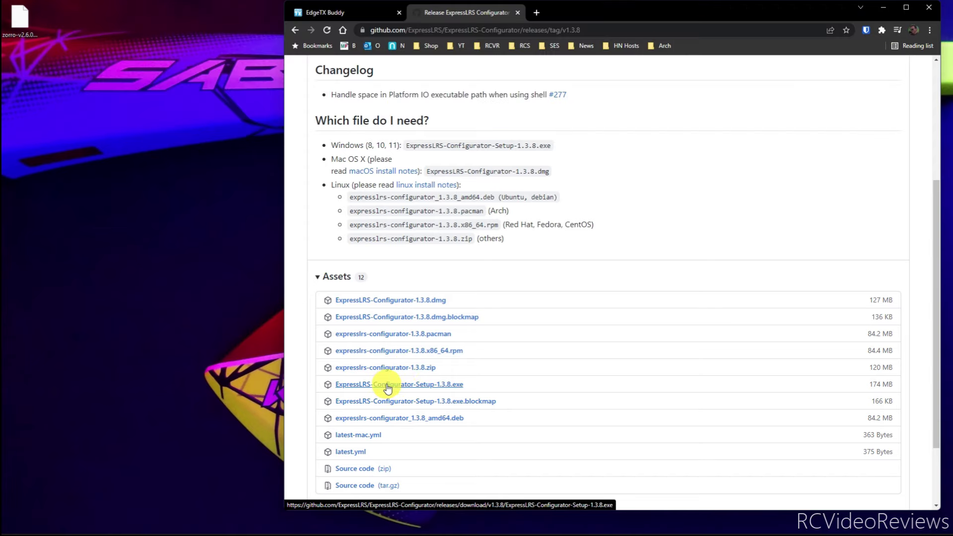
- Download ExpressLRS-Configurator-Setup-1.3.8.exe from the 1.3.8 release assets
{"action": "left_click", "coordinate": [388, 385]}
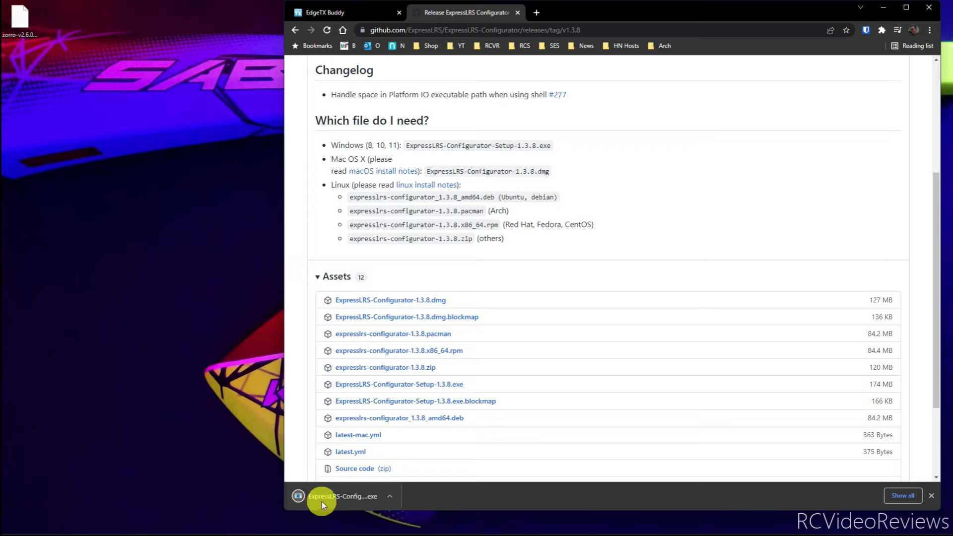
- Run the 1.3.8 installer with the default all-users Program Files location, then launch the configurator
{"action": "left_click", "coordinate": [321, 501]}
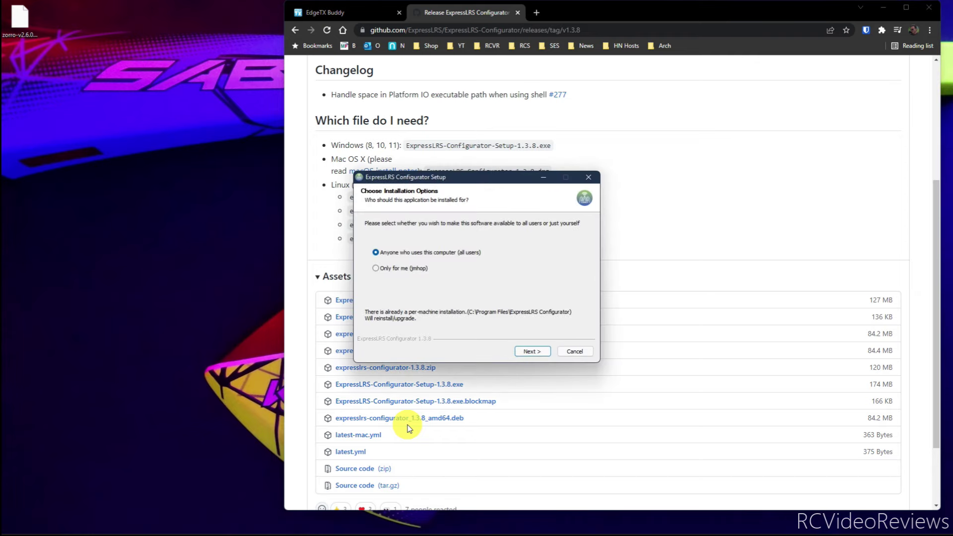
{"action": "left_click", "coordinate": [532, 351]}
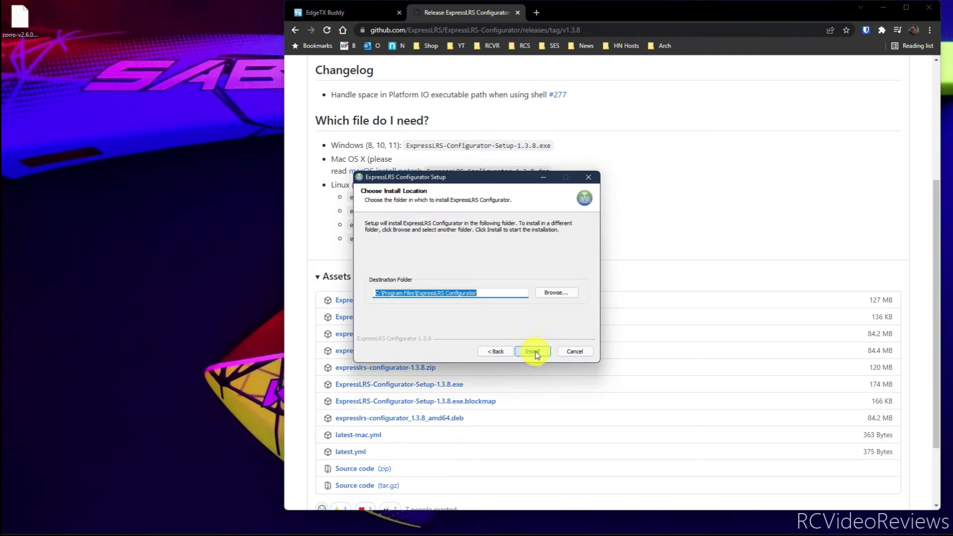
{"action": "left_click", "coordinate": [532, 351]}
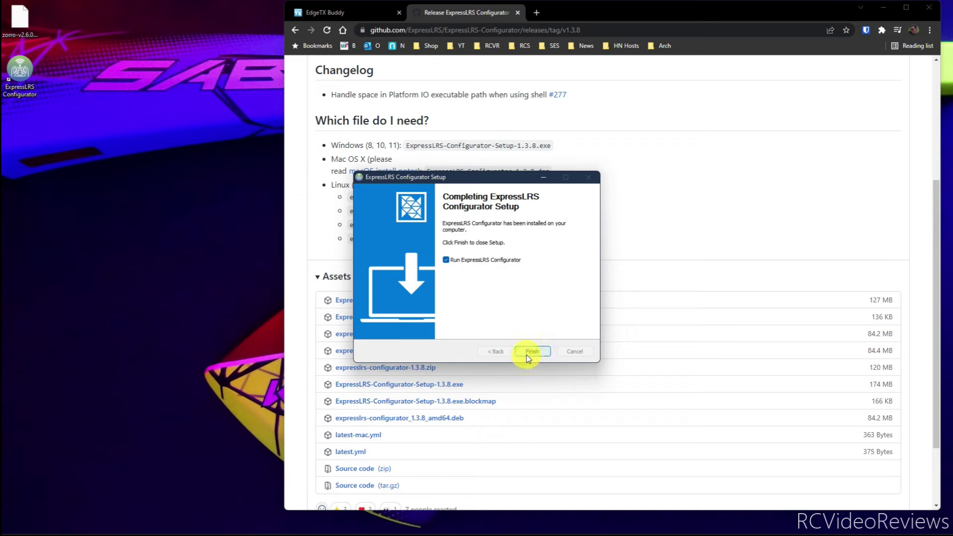
{"action": "left_click", "coordinate": [527, 355]}
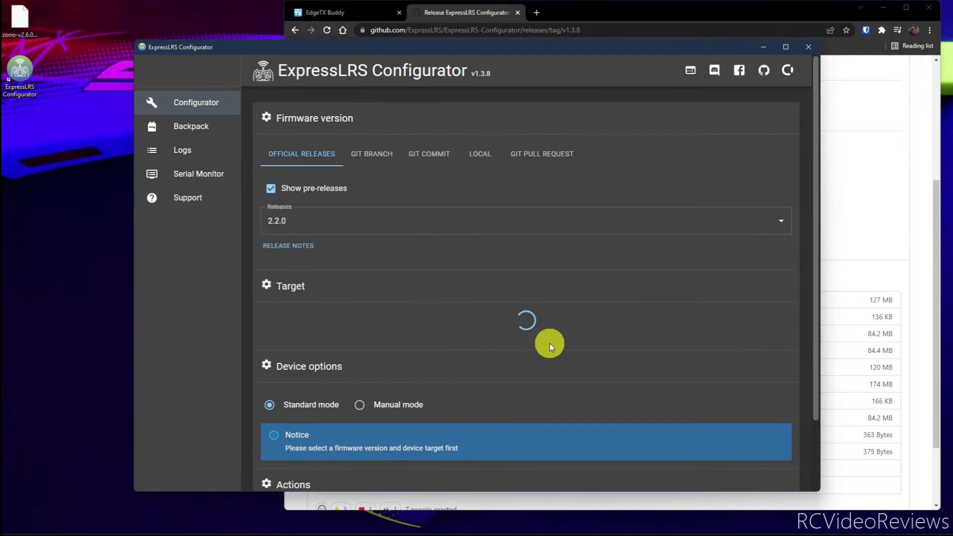
- Select release 2.2.0, category RadioMaster 2.4 GHz, and device RadioMaster Zorro 2400 TX
{"action": "left_click_drag", "start_coordinate": [513, 56], "coordinate": [501, 29]}
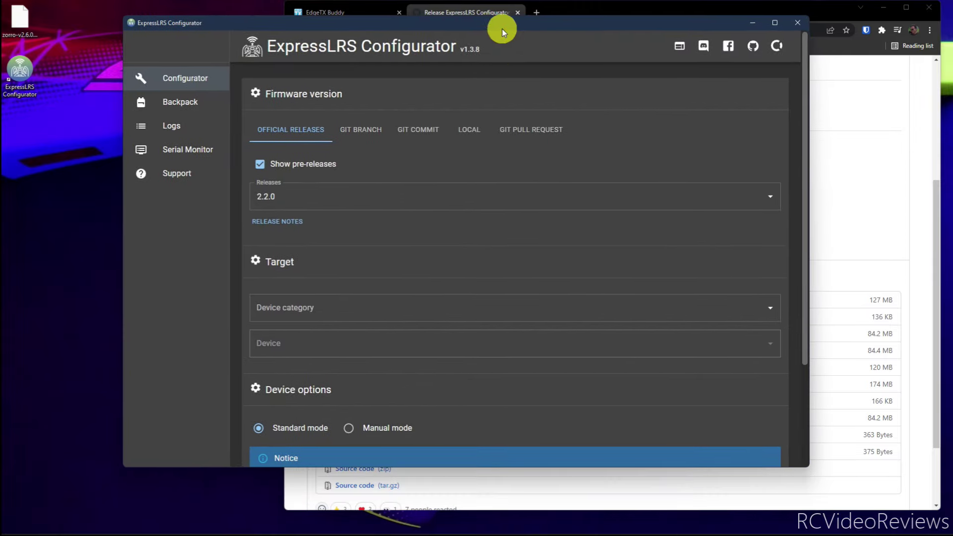
{"action": "left_click", "coordinate": [362, 201]}
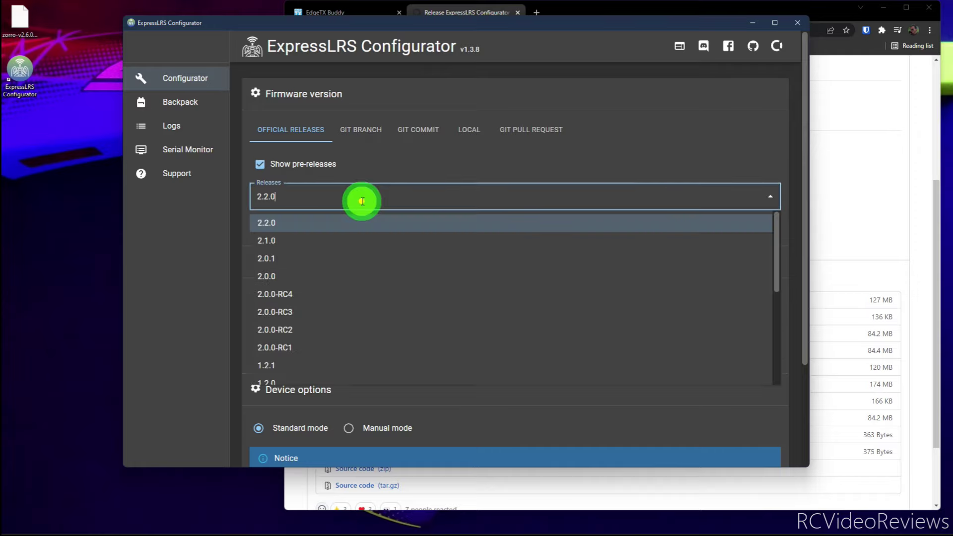
{"action": "left_click", "coordinate": [266, 227]}
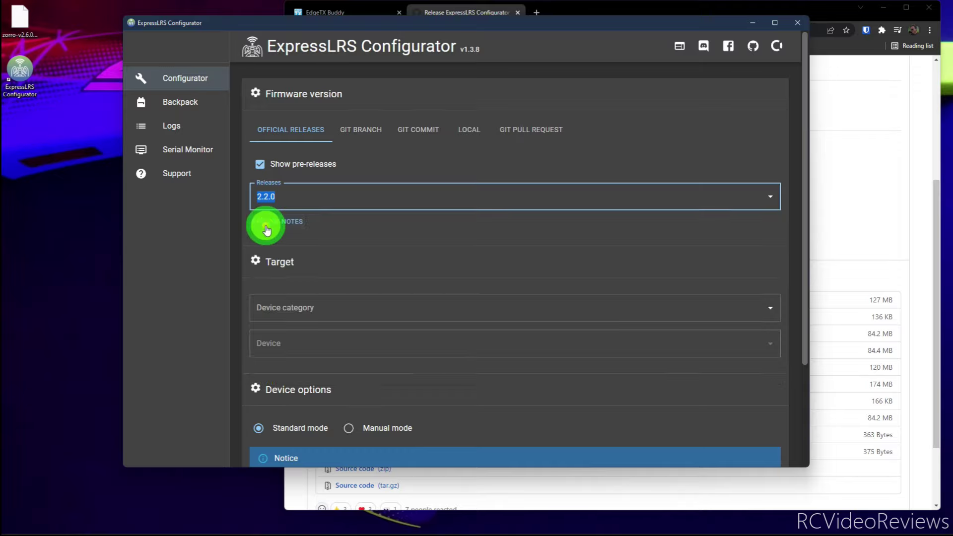
{"action": "left_click", "coordinate": [344, 312]}
{"action": "scroll", "coordinate": [334, 256], "scroll_direction": "down", "scroll_amount": 5}
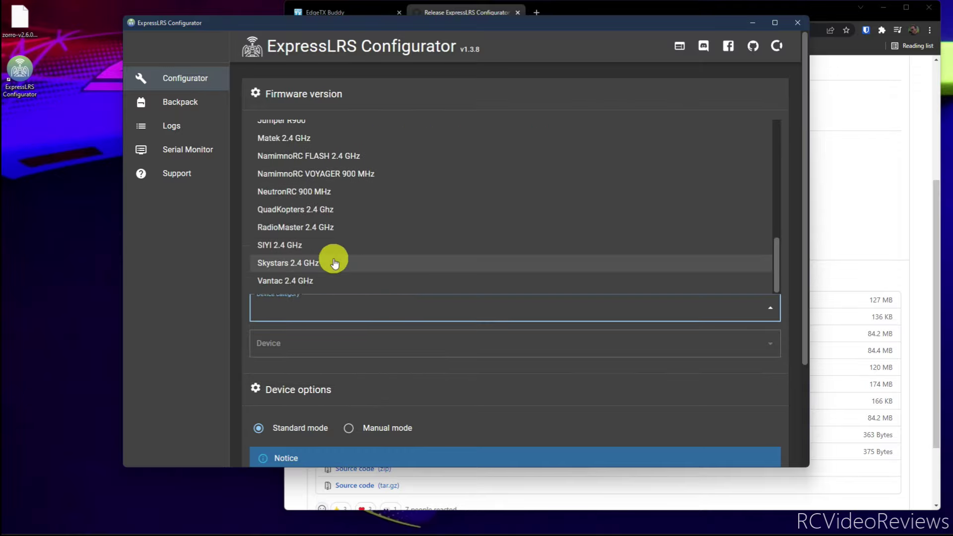
{"action": "left_click", "coordinate": [325, 231]}
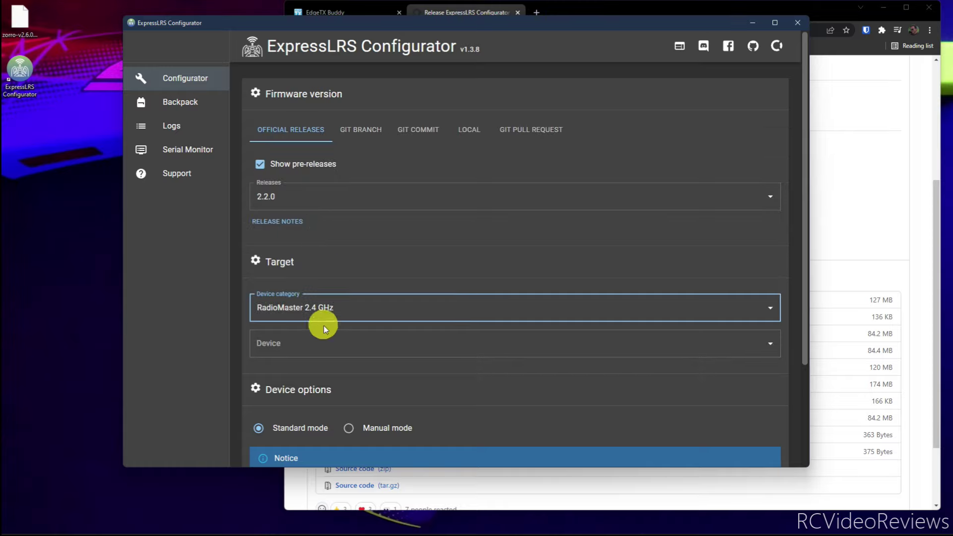
{"action": "left_click", "coordinate": [769, 347]}
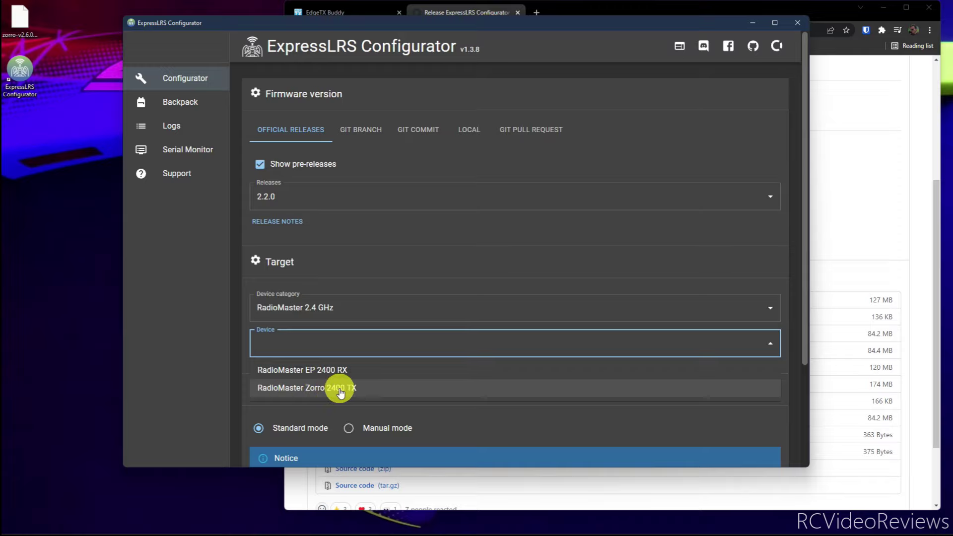
{"action": "left_click", "coordinate": [341, 389]}
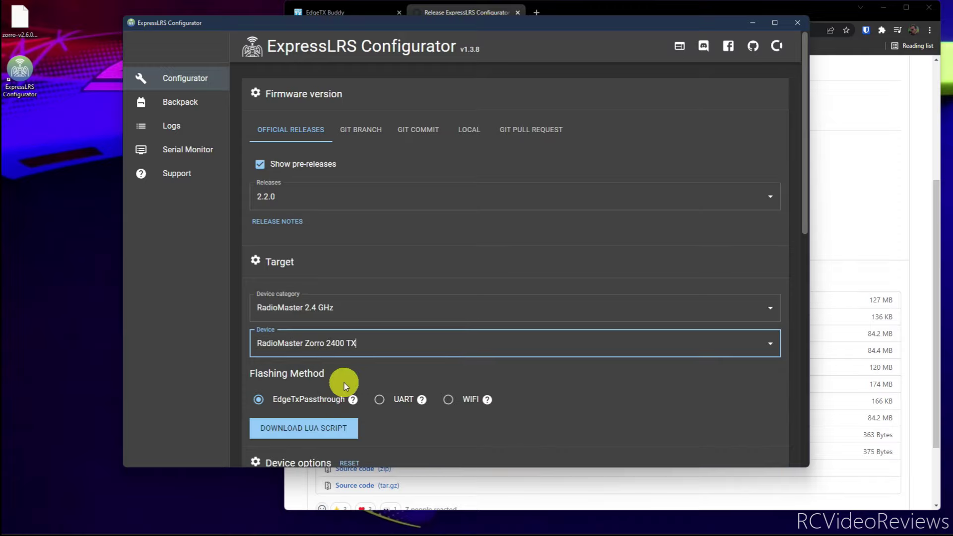
{"action": "scroll", "coordinate": [342, 384], "scroll_direction": "down", "scroll_amount": 5}
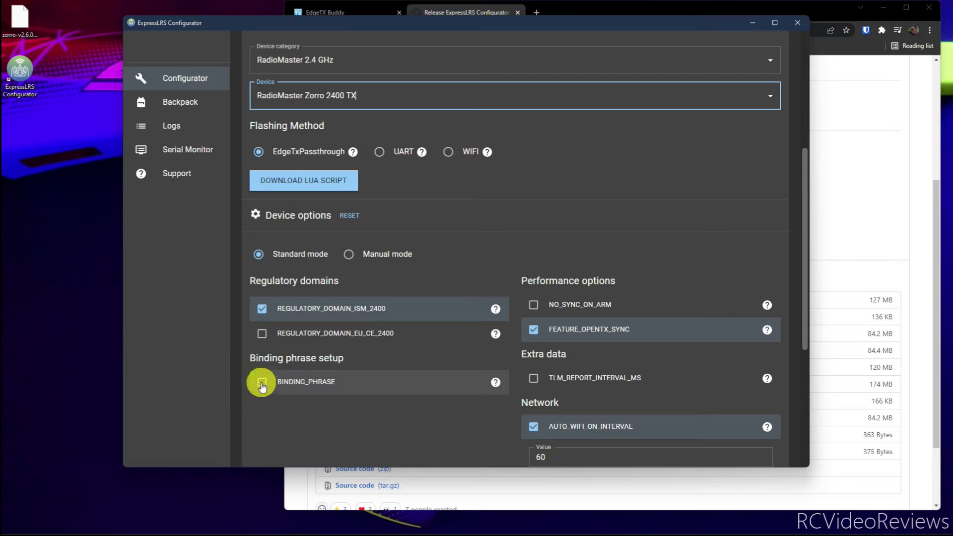
- Leave BINDING_PHRASE off, replace the AUTO_WIFI_ON_INTERVAL value 60 with 20, and edit the home Wi-Fi network name
{"action": "left_click", "coordinate": [262, 383]}
{"action": "left_click", "coordinate": [262, 383]}
{"action": "scroll", "coordinate": [603, 316], "scroll_direction": "down", "scroll_amount": 1}
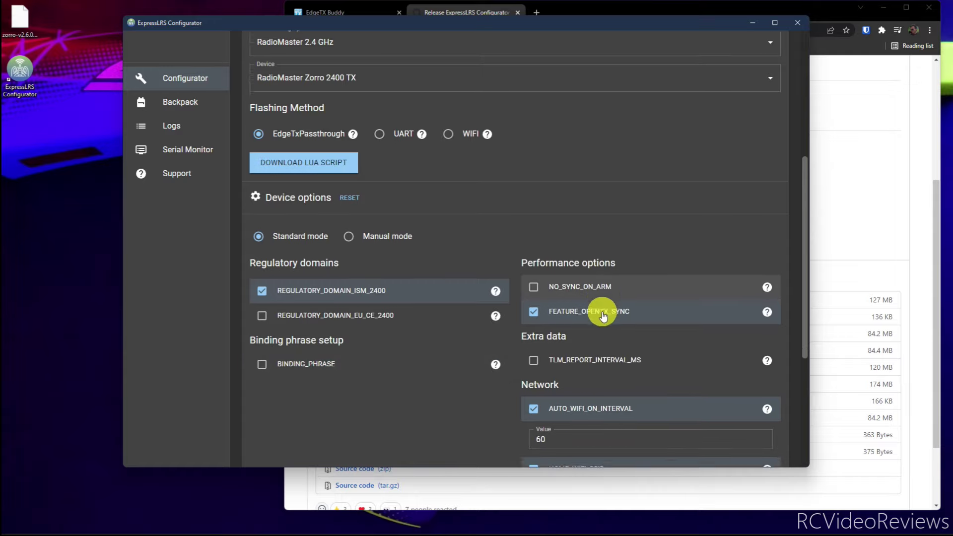
{"action": "scroll", "coordinate": [603, 316], "scroll_direction": "down", "scroll_amount": 2}
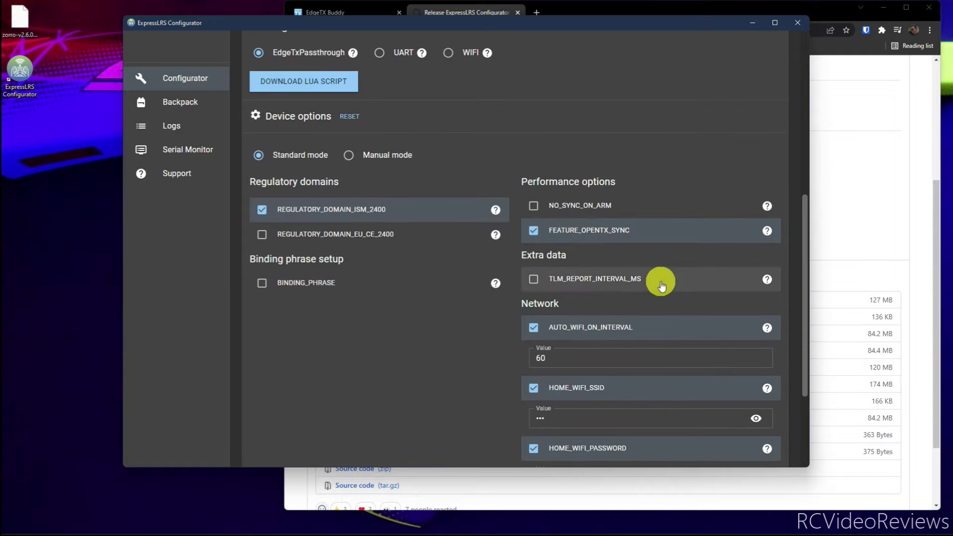
{"action": "left_click", "coordinate": [596, 359]}
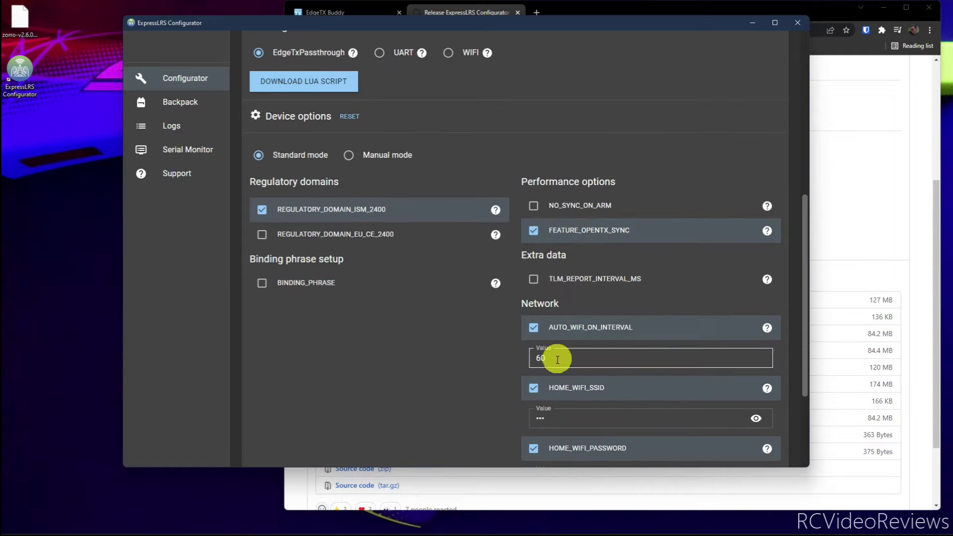
{"action": "left_click_drag", "start_coordinate": [555, 361], "coordinate": [504, 358]}
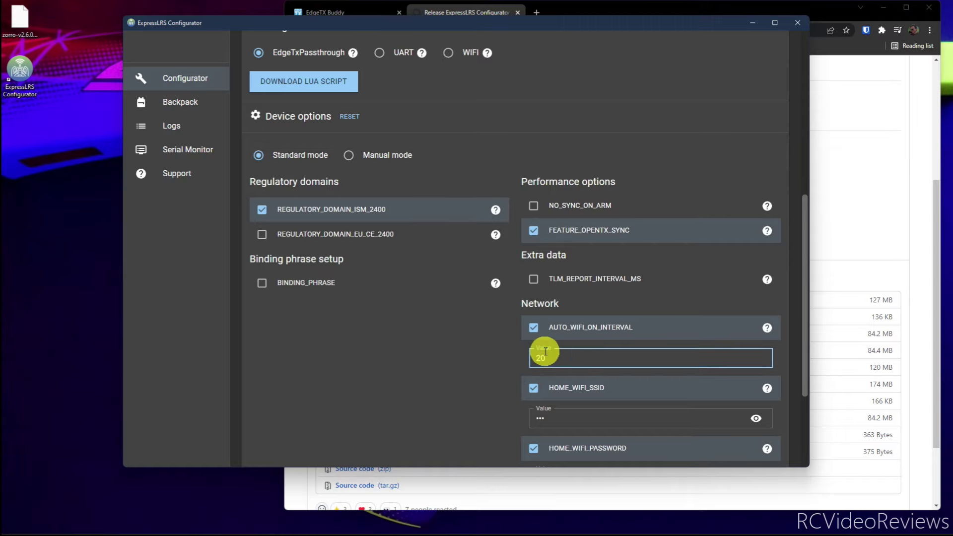
{"action": "scroll", "coordinate": [602, 374], "scroll_direction": "down", "scroll_amount": 2}
{"action": "left_click_drag", "start_coordinate": [560, 319], "coordinate": [506, 319]}
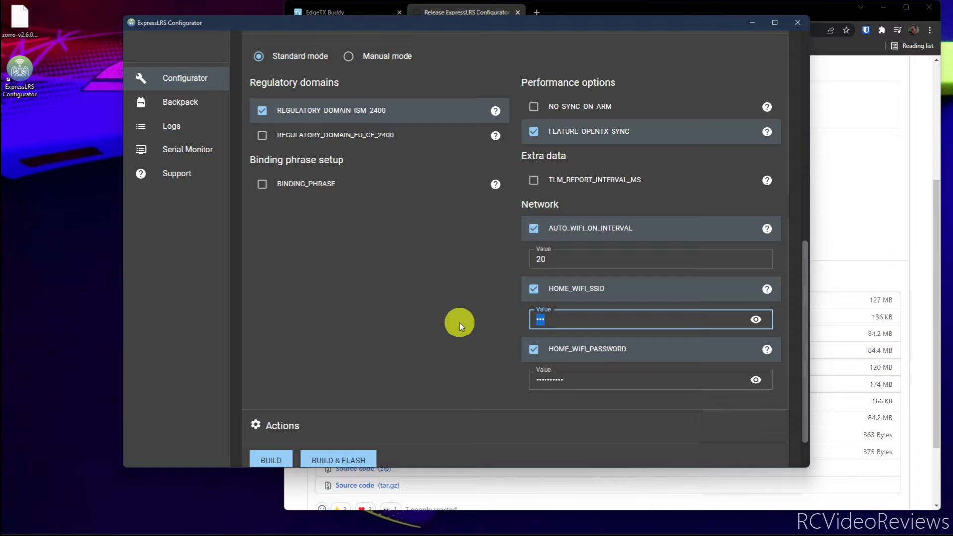
{"action": "scroll", "coordinate": [459, 325], "scroll_direction": "down", "scroll_amount": 1}
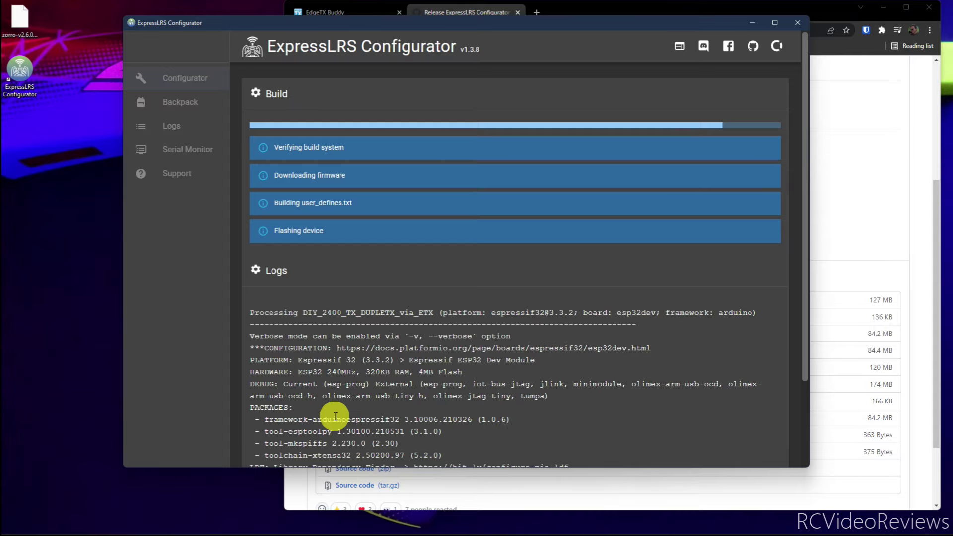
- Scroll to the Result section showing DIY_2400_TX_DUPLETX_via_ETX flashed successfully in 70.27 seconds
{"action": "scroll", "coordinate": [504, 376], "scroll_direction": "down", "scroll_amount": 3}
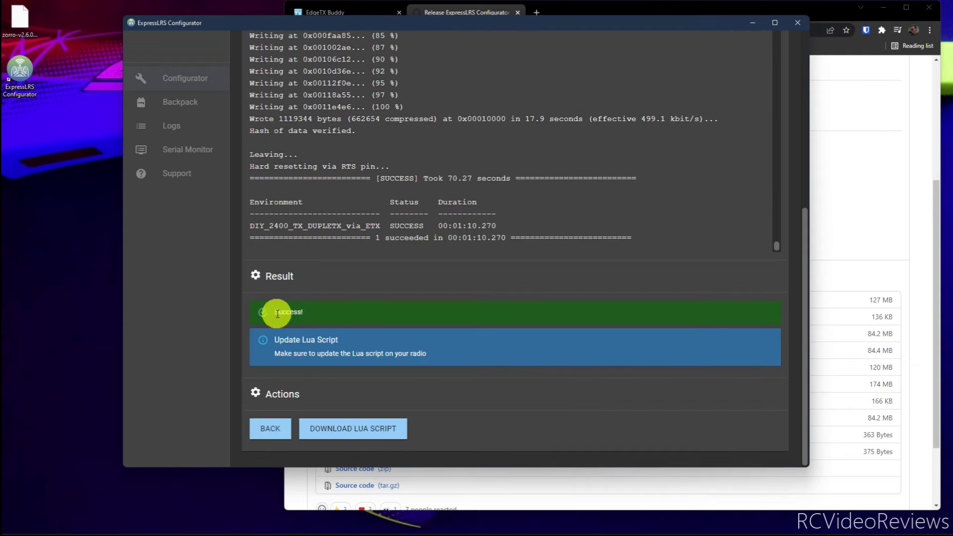
- Download the matching elrsV2.lua script and save it to the Desktop
{"action": "left_click", "coordinate": [338, 433]}
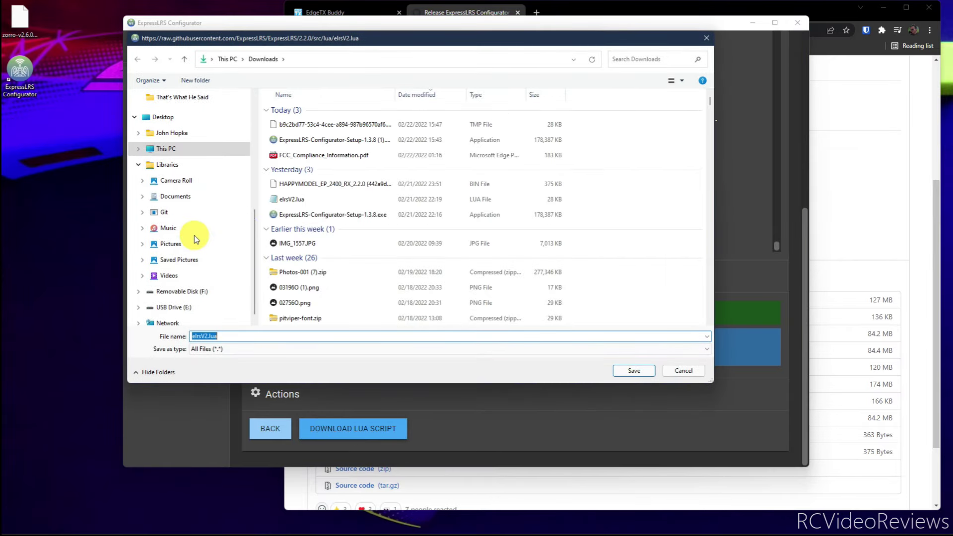
{"action": "left_click", "coordinate": [164, 119]}
{"action": "left_click", "coordinate": [226, 337]}
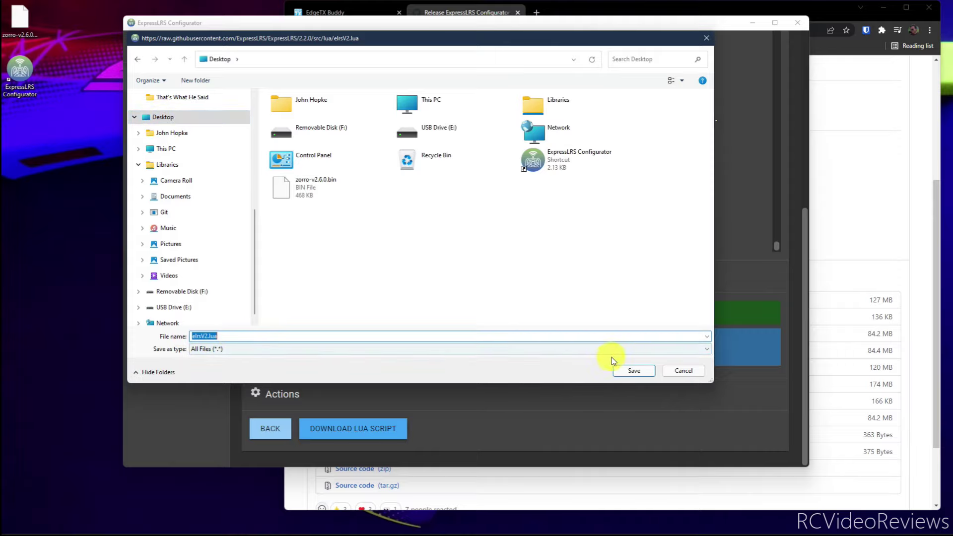
{"action": "left_click", "coordinate": [629, 369]}
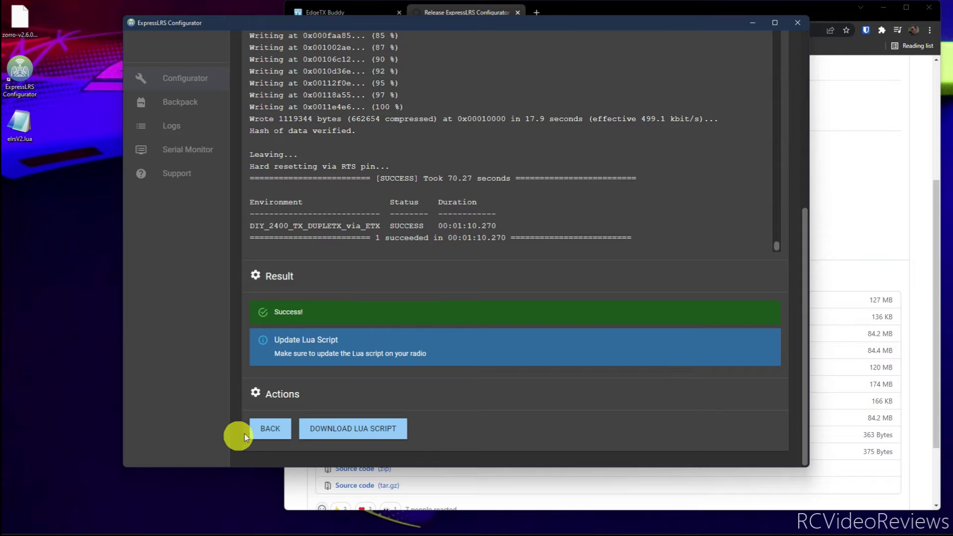
- Return from the flash result screen and close ExpressLRS Configurator
{"action": "left_click", "coordinate": [266, 431]}
{"action": "scroll", "coordinate": [283, 419], "scroll_direction": "down", "scroll_amount": 4}
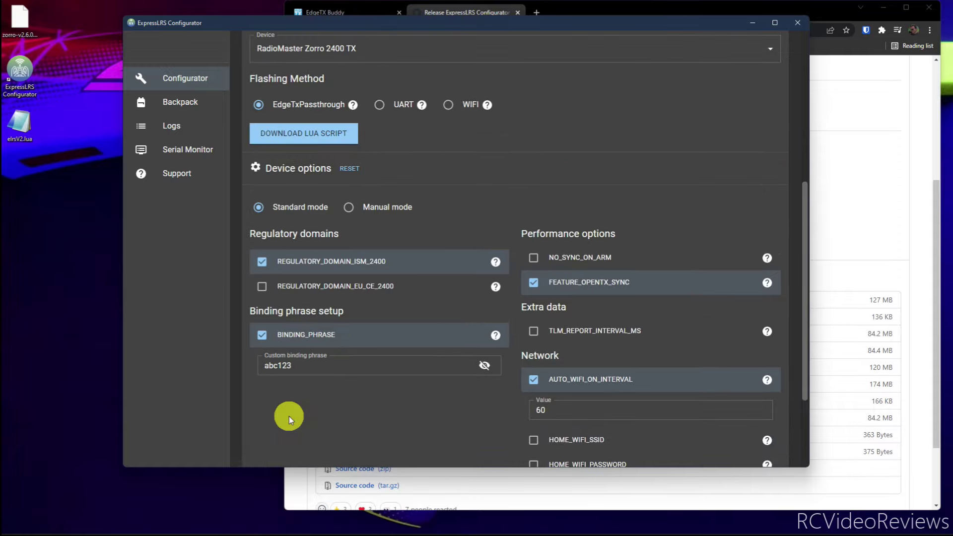
{"action": "left_click", "coordinate": [798, 23]}
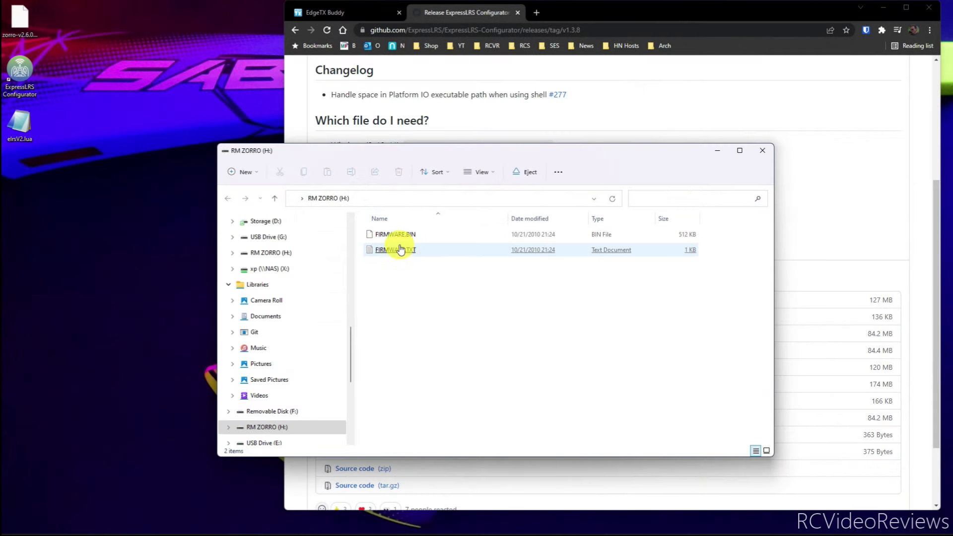
- Close the RM ZORRO drive window and open SCRIPTS > TOOLS on USB Drive (G:)
{"action": "left_click", "coordinate": [392, 237]}
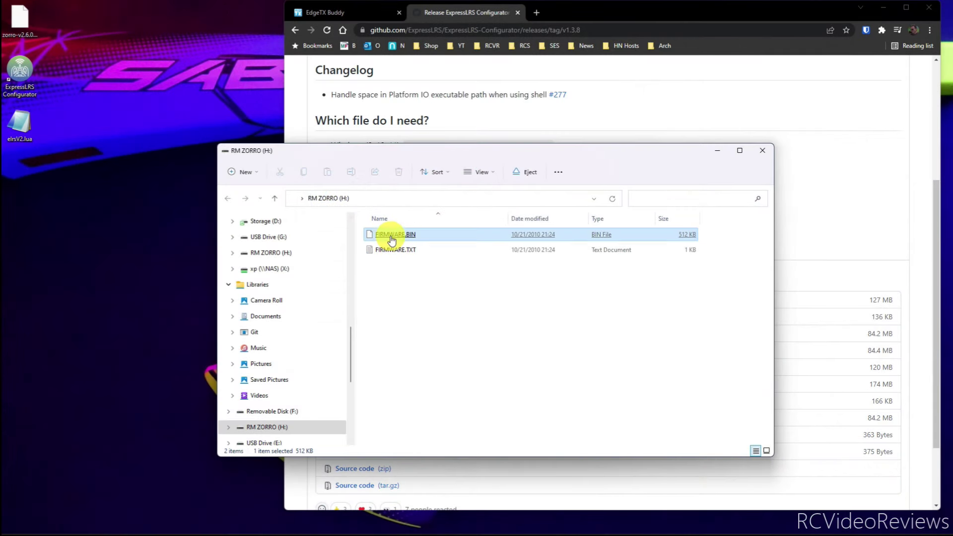
{"action": "left_click", "coordinate": [767, 150]}
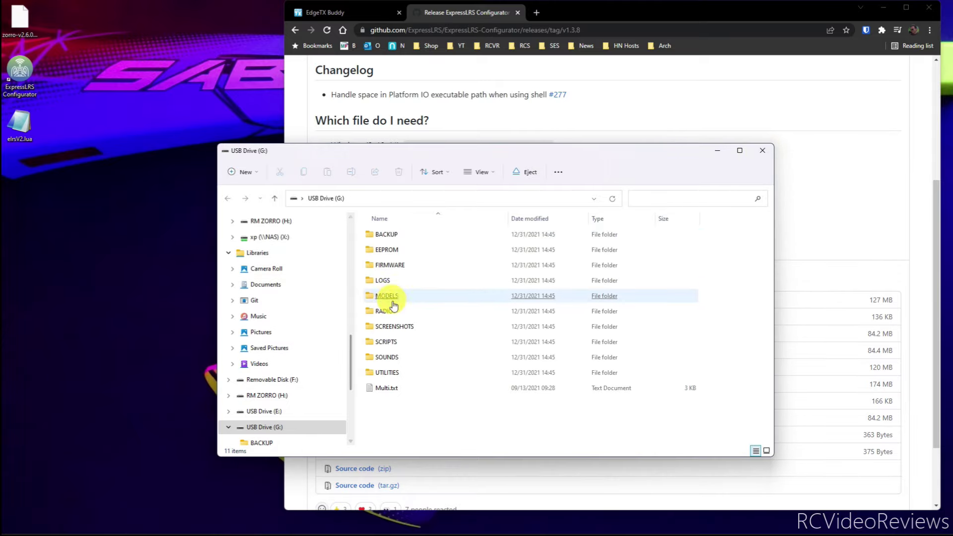
{"action": "left_click", "coordinate": [388, 342]}
{"action": "double_click", "coordinate": [388, 346]}
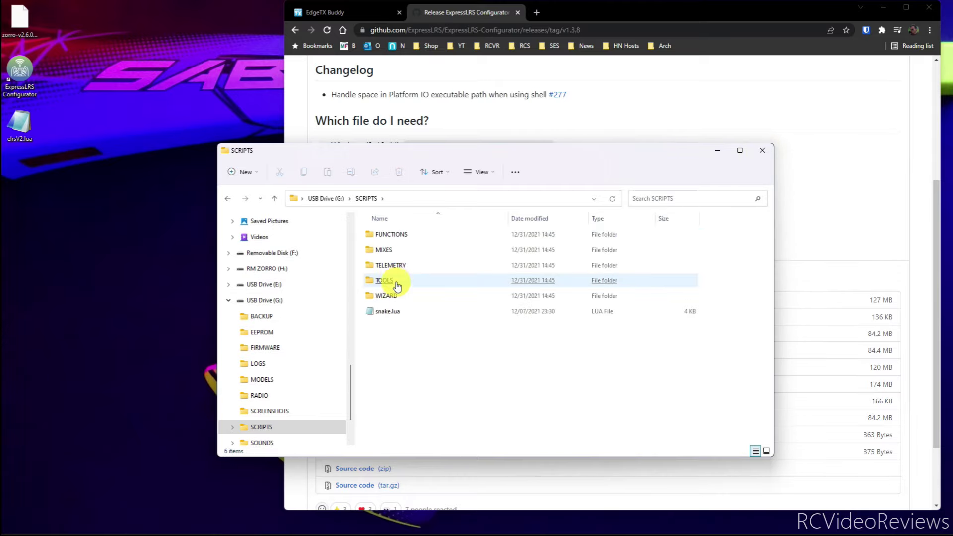
{"action": "double_click", "coordinate": [391, 281]}
{"action": "left_click", "coordinate": [391, 280]}
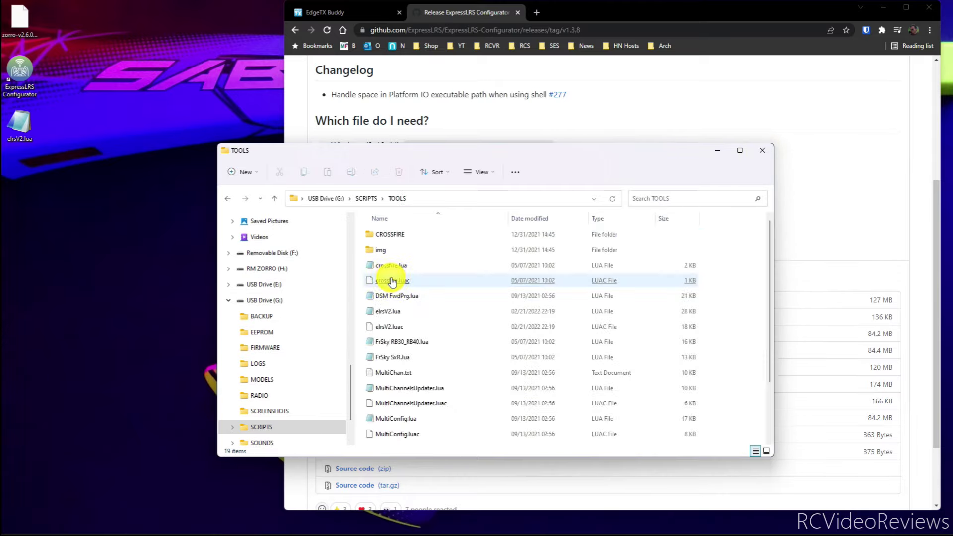
- Delete the old elrsV2.lua and elrsV2.luac, then copy the new elrsV2.lua from the Desktop into TOOLS
{"action": "right_click", "coordinate": [387, 312]}
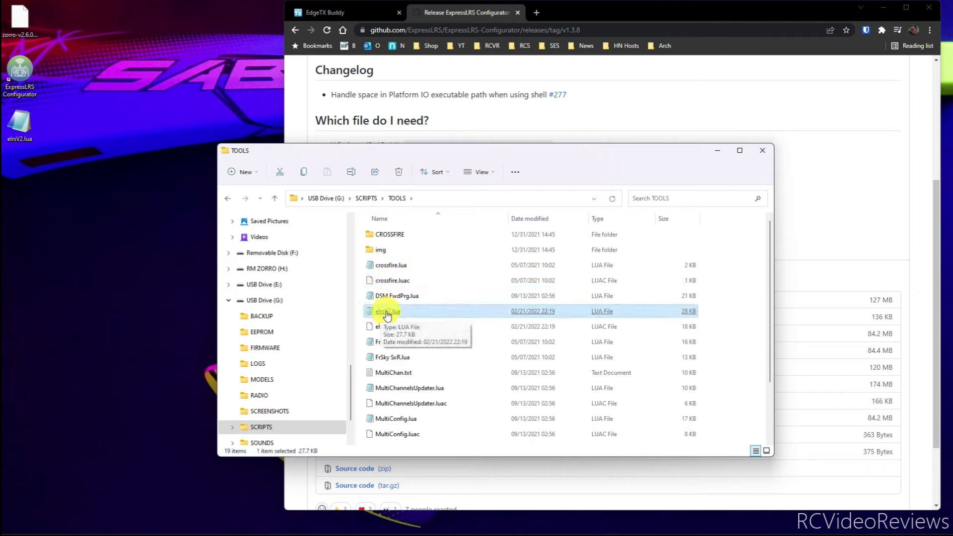
{"action": "left_click", "coordinate": [412, 438]}
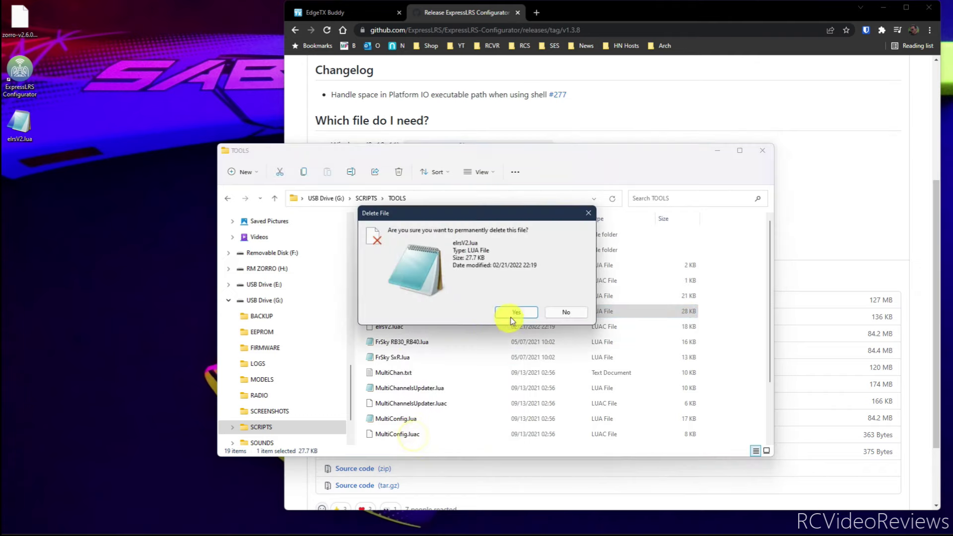
{"action": "left_click", "coordinate": [516, 313]}
{"action": "right_click", "coordinate": [390, 314]}
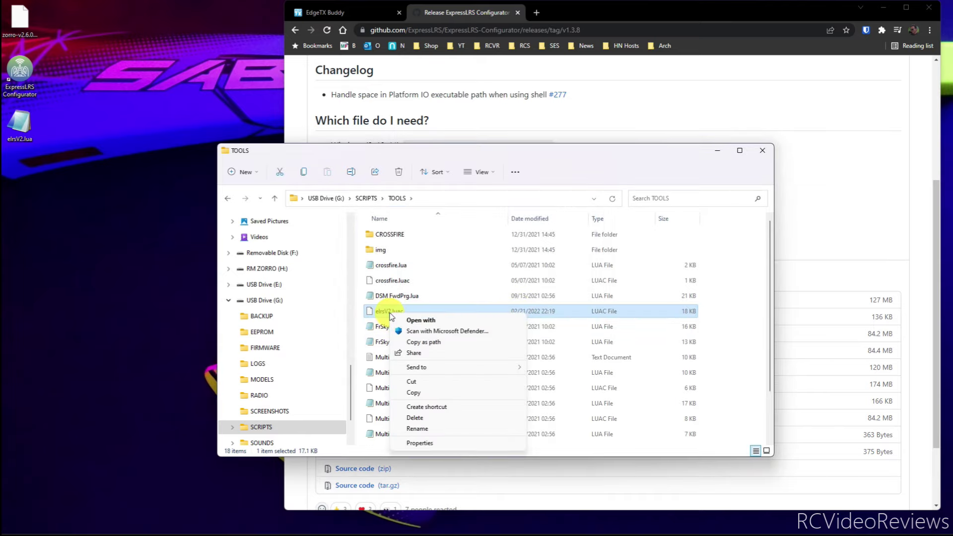
{"action": "left_click", "coordinate": [409, 417]}
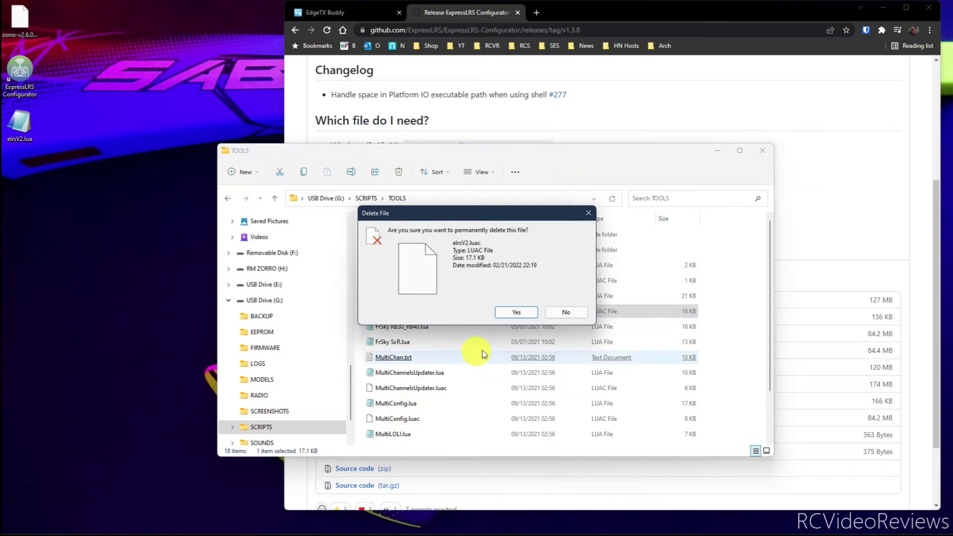
{"action": "left_click", "coordinate": [509, 312]}
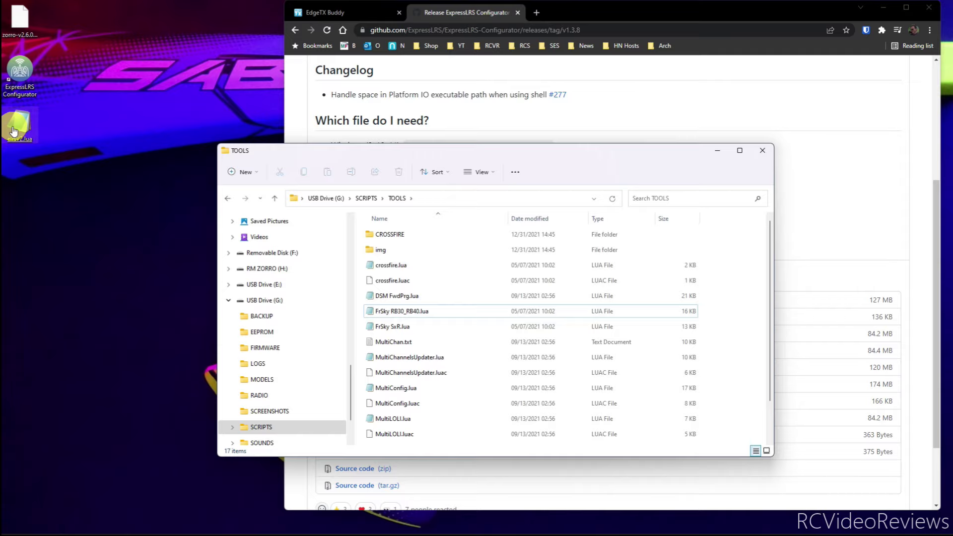
{"action": "left_click_drag", "start_coordinate": [14, 131], "coordinate": [471, 320]}
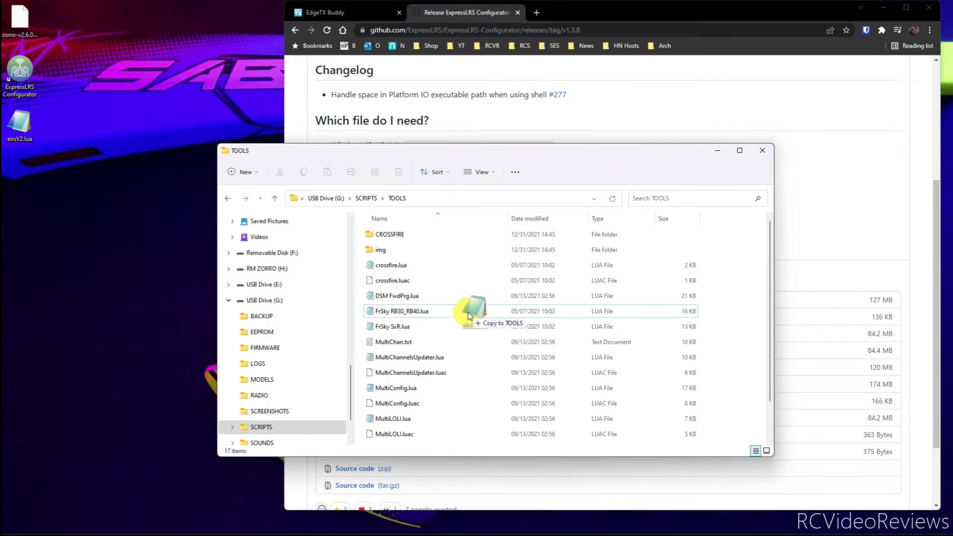
{"action": "left_click_drag", "start_coordinate": [467, 294], "coordinate": [466, 296]}
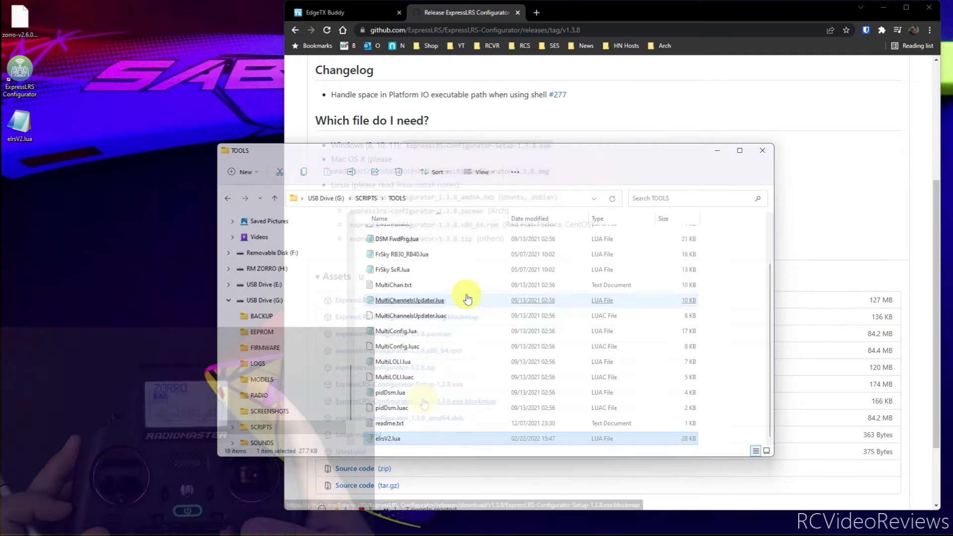